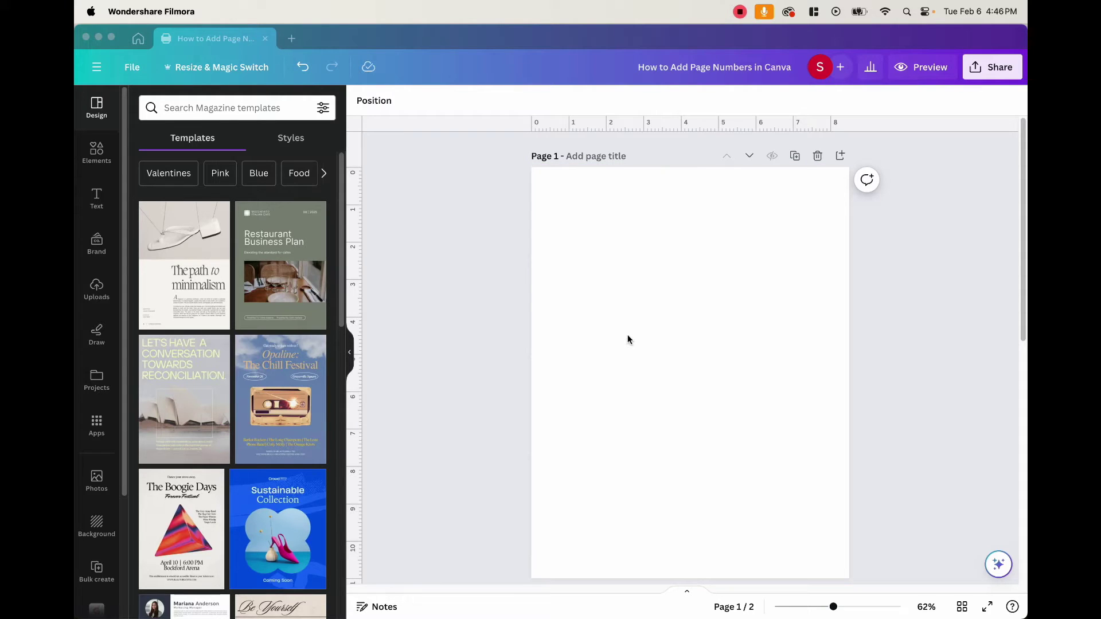
Add body text reading "1" to page 1 and place it near the page's lower-right corner
click(96, 198)
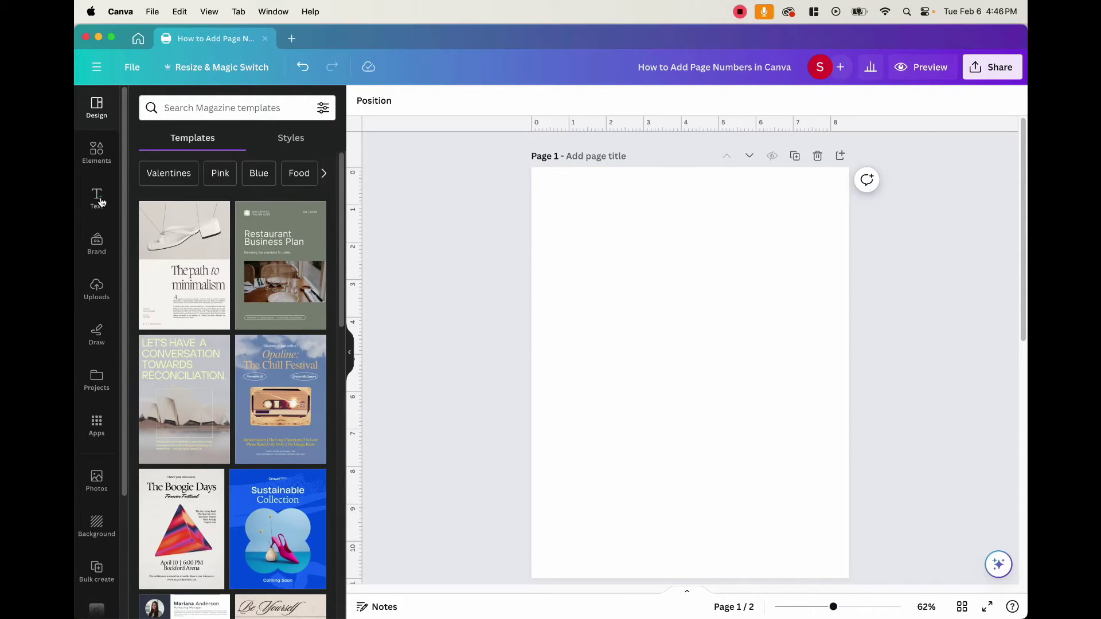
click(205, 337)
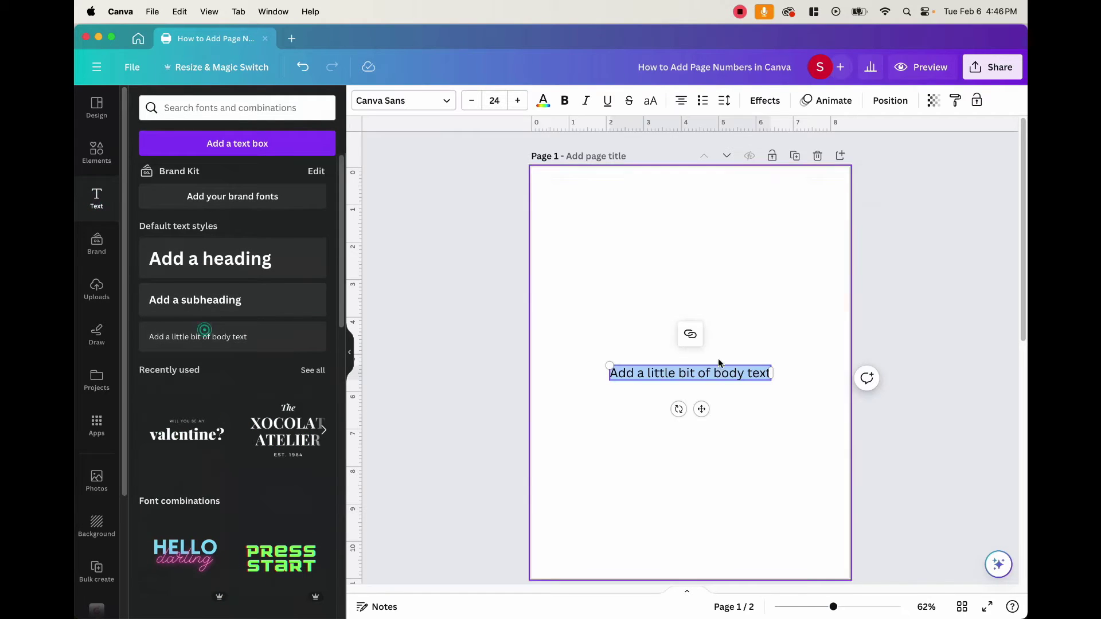
text(1)
drag(702, 409, 832, 575)
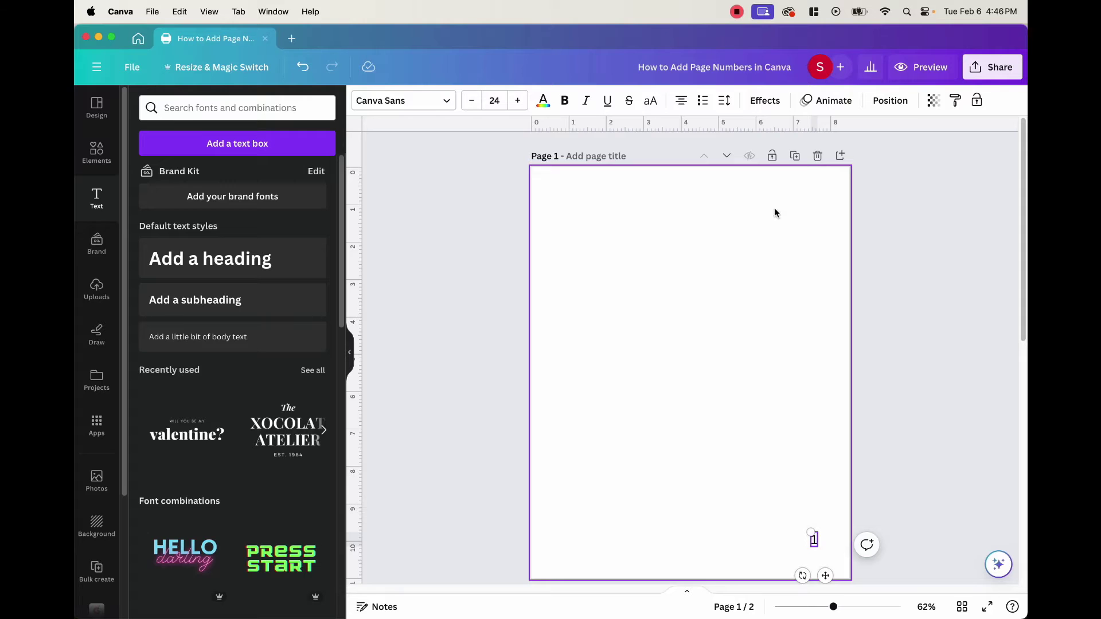
Add a blank page after page 1 and place body text reading "2" near its lower-left corner
click(840, 156)
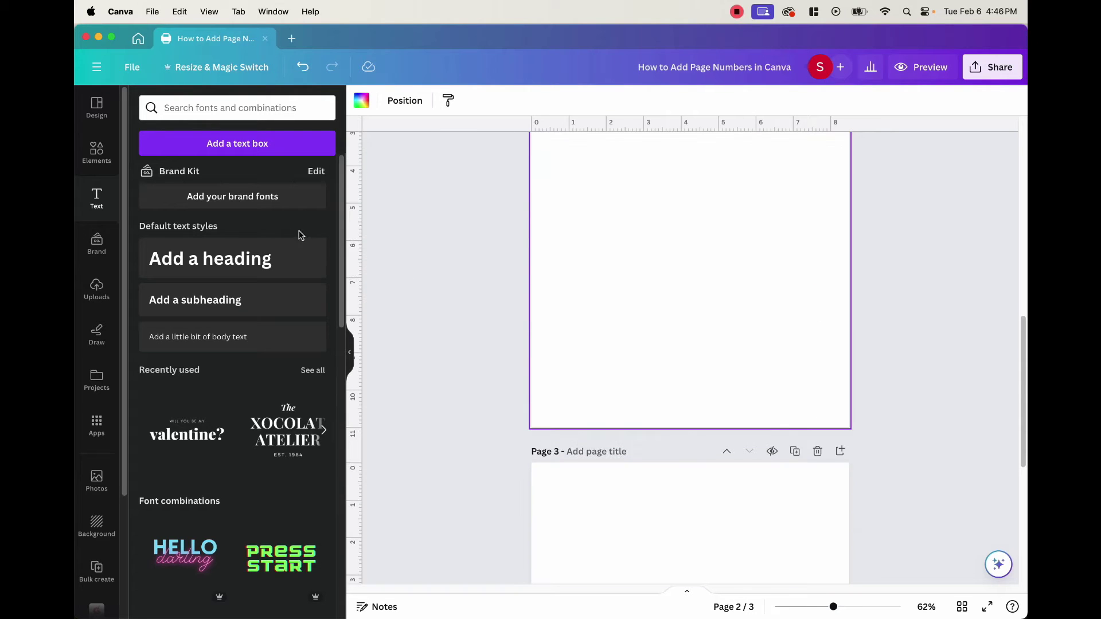
click(172, 337)
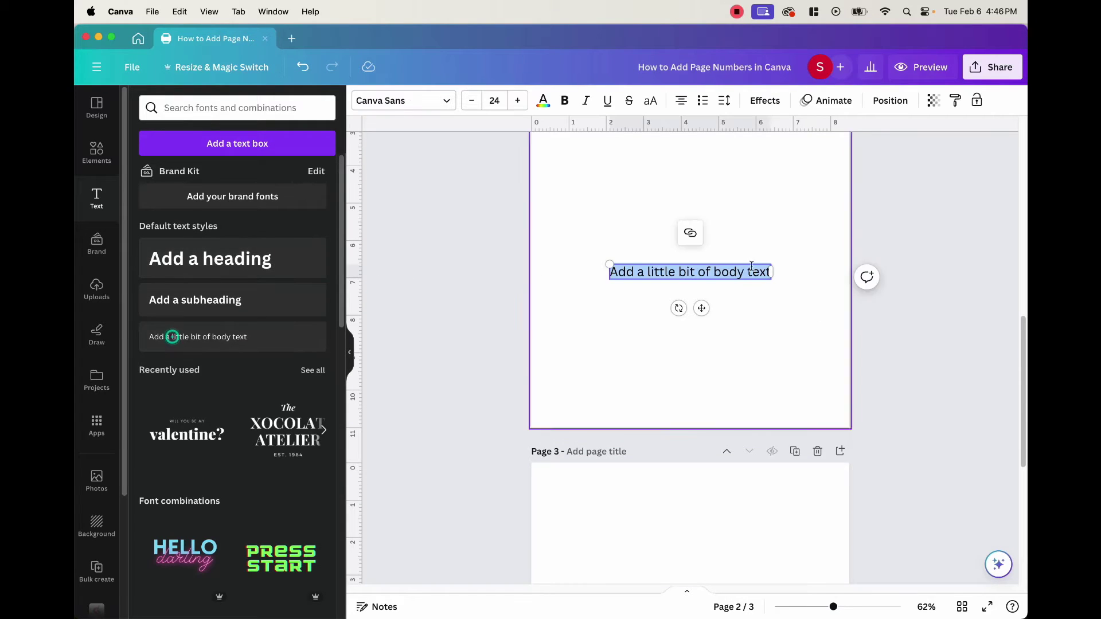
text(2)
drag(701, 309, 570, 430)
click(571, 427)
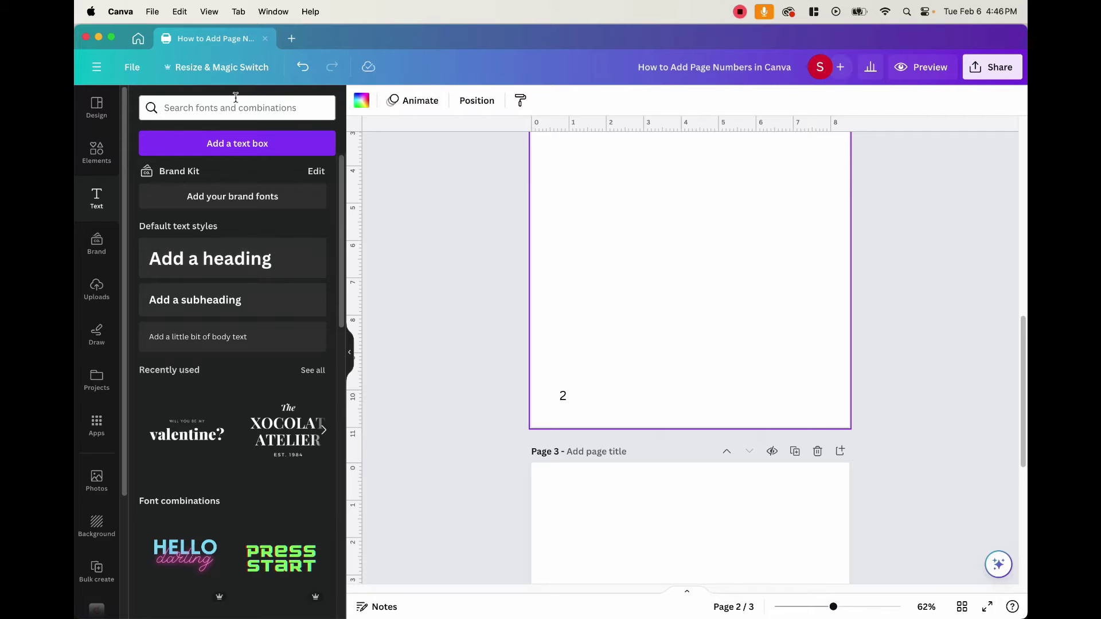
Start a new custom-size design from the home page with inches as the unit
click(138, 38)
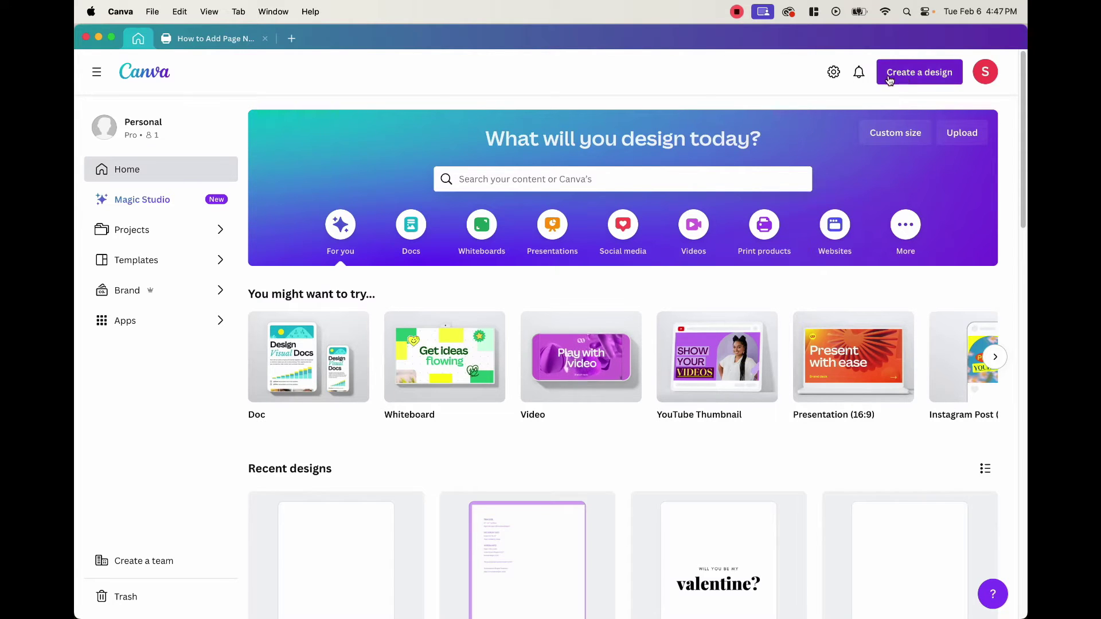
click(930, 80)
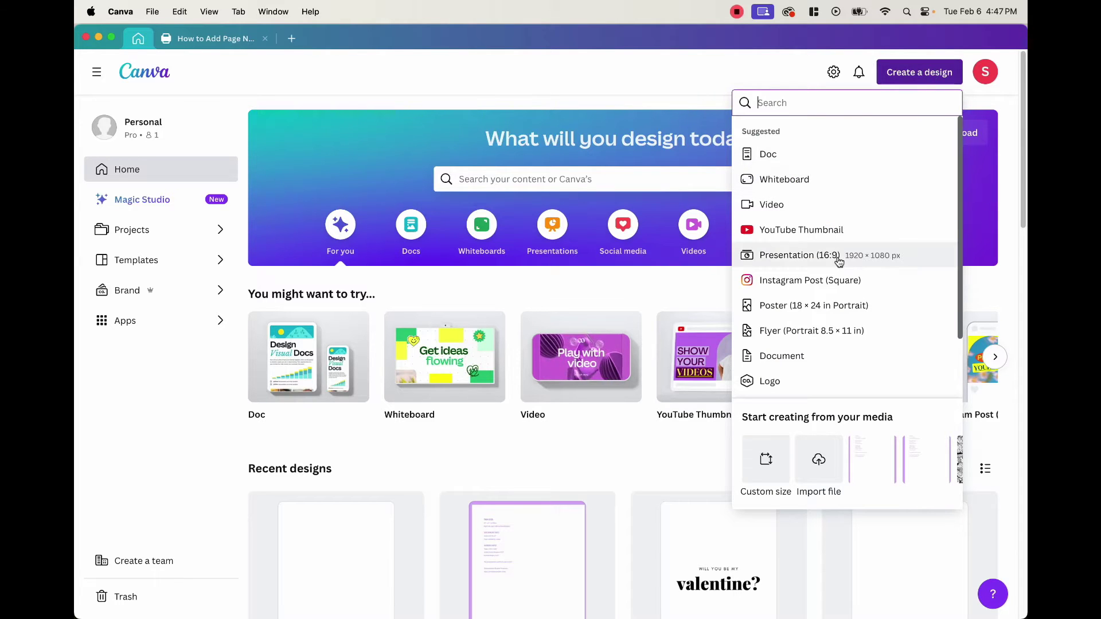
click(755, 490)
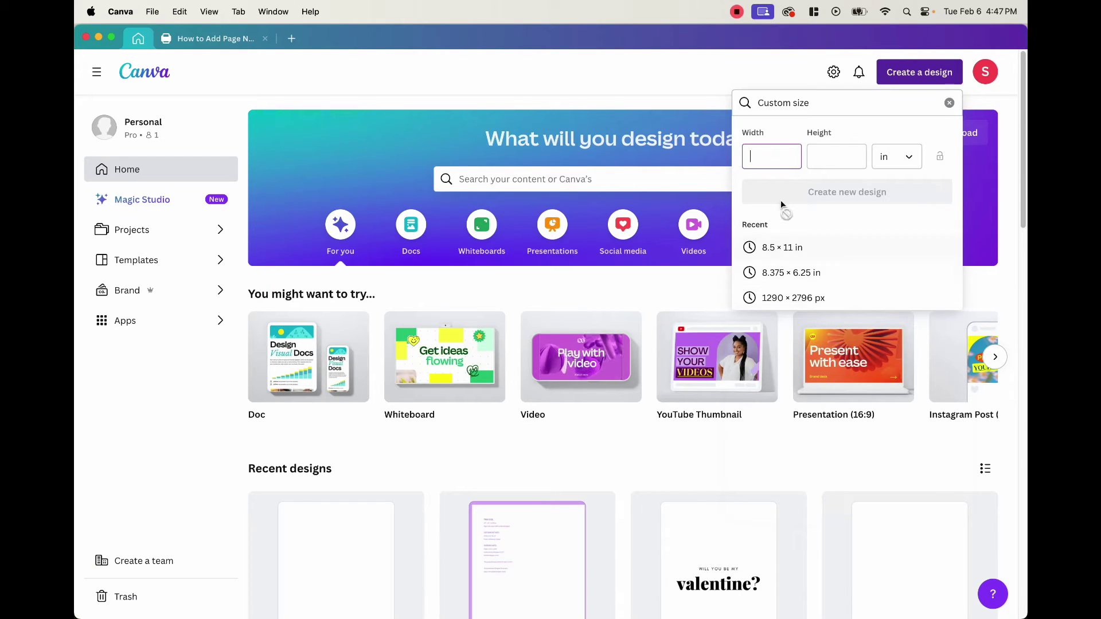
click(893, 163)
click(877, 221)
click(892, 165)
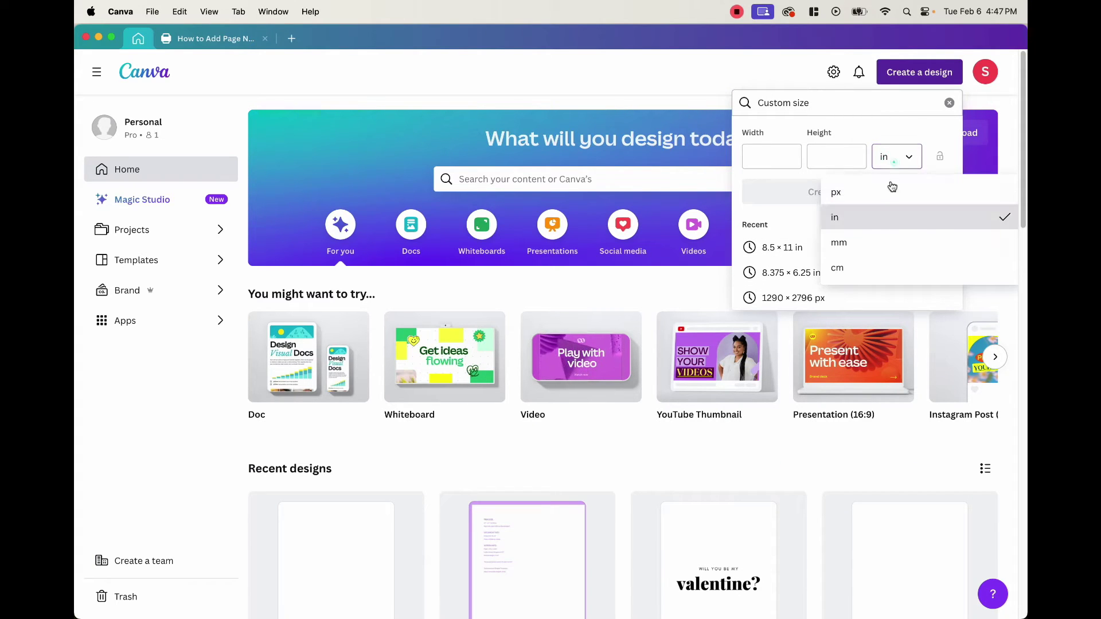
click(891, 190)
click(885, 160)
click(878, 218)
Set the custom size to 8.5 in wide by 11 in high and create the design
click(772, 156)
text(8)
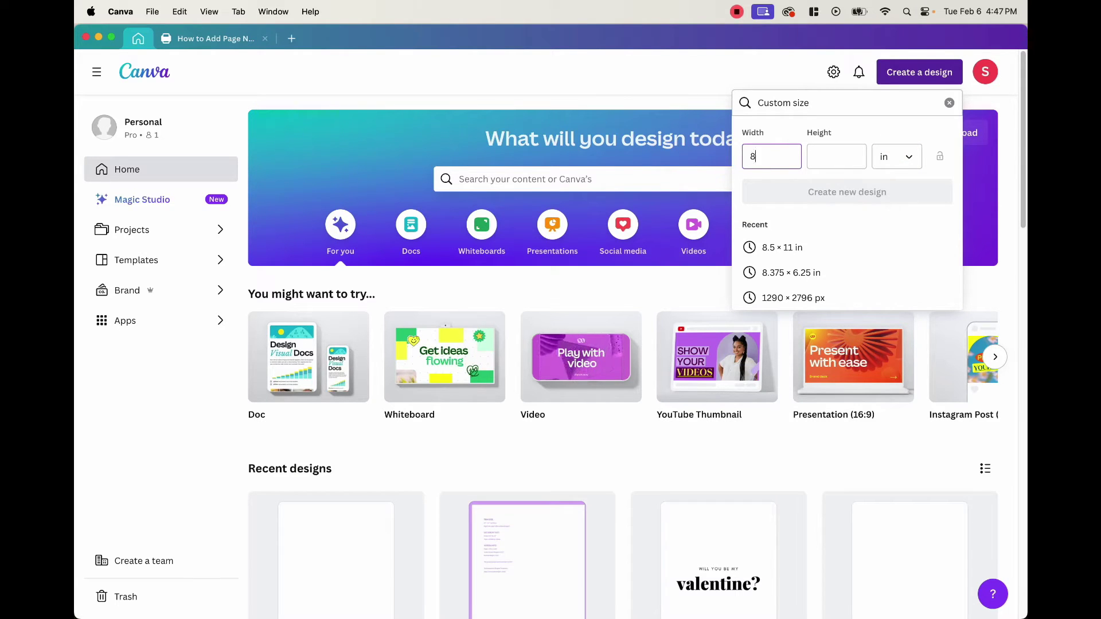
text(.5)
click(819, 156)
text(11)
click(843, 192)
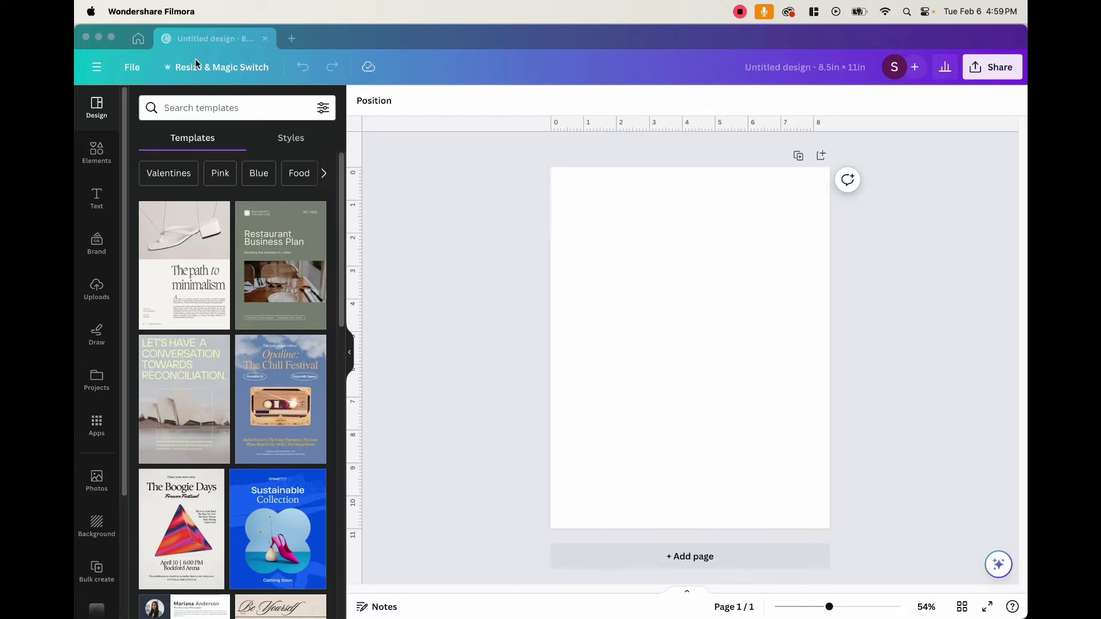
Check the rulers and guides option in the view settings, and collapse the template library to widen the canvas
click(131, 69)
click(132, 68)
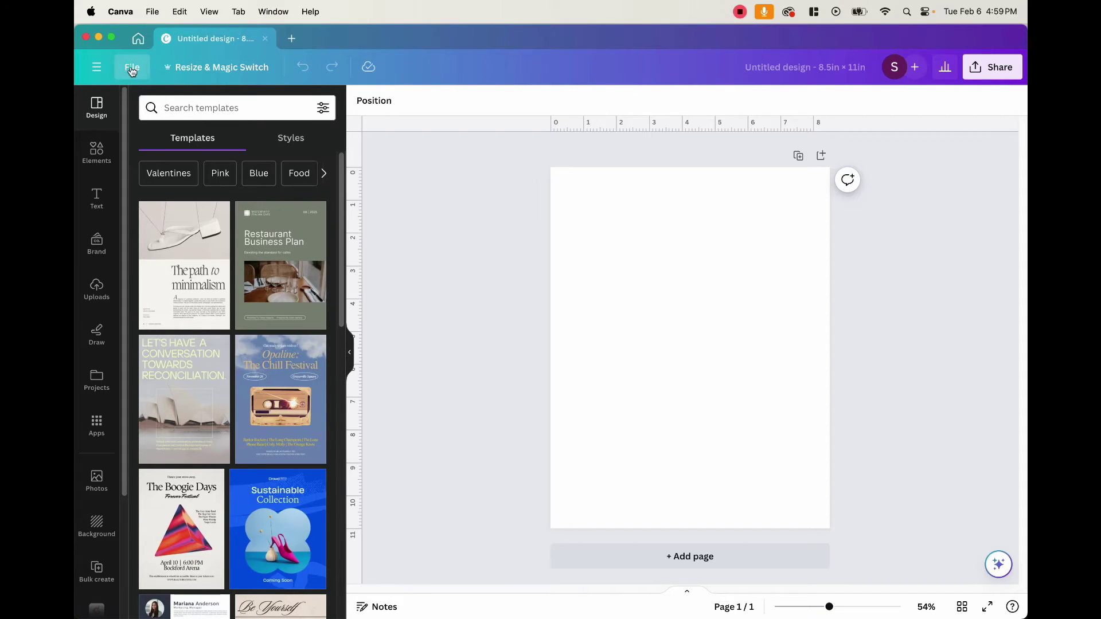
mouse_move(181, 220)
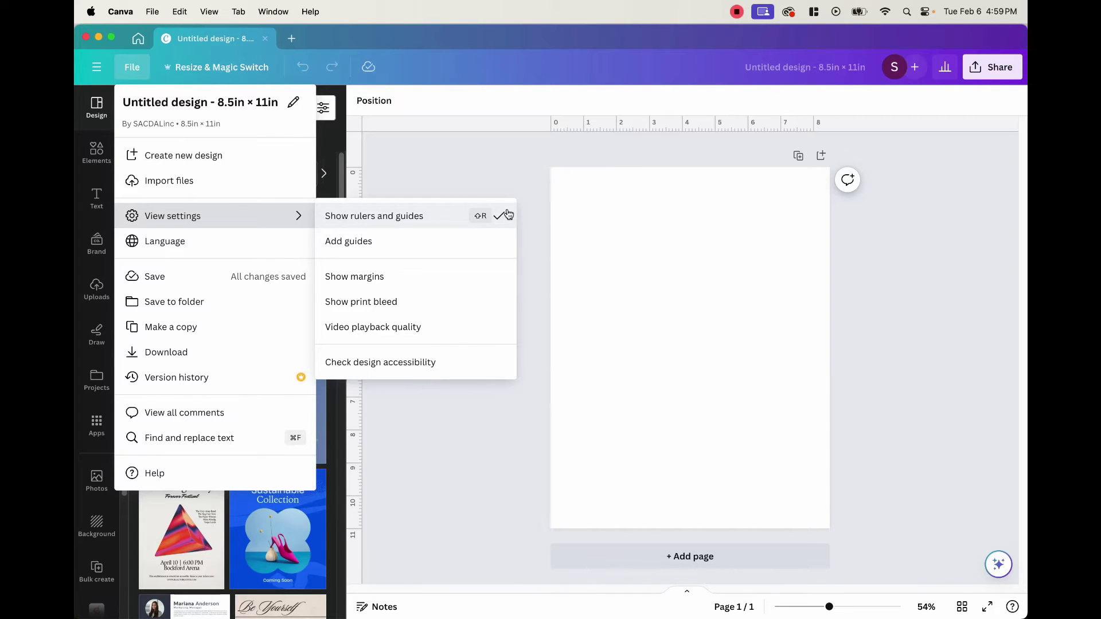
click(494, 157)
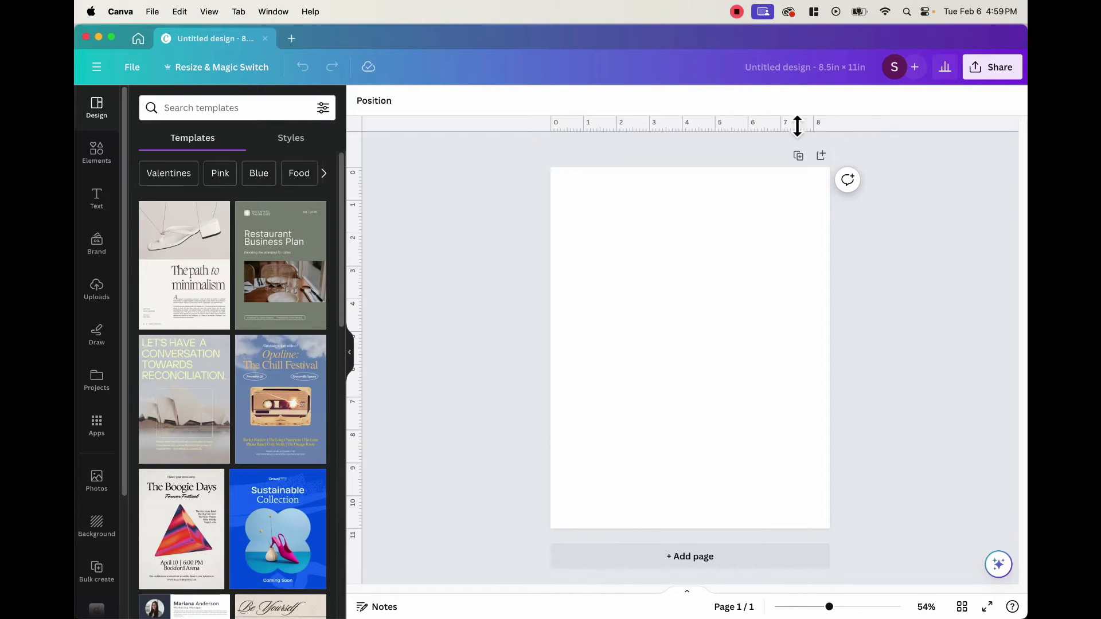
click(350, 349)
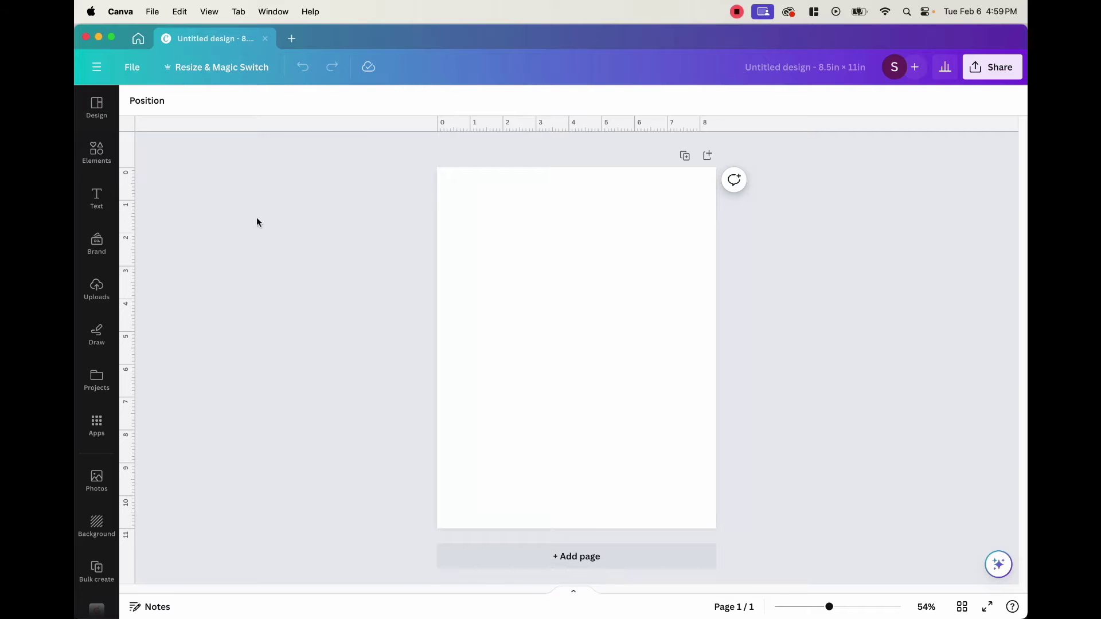
Try out vertical and horizontal guides from the rulers and remove them from the page again
drag(138, 209, 379, 191)
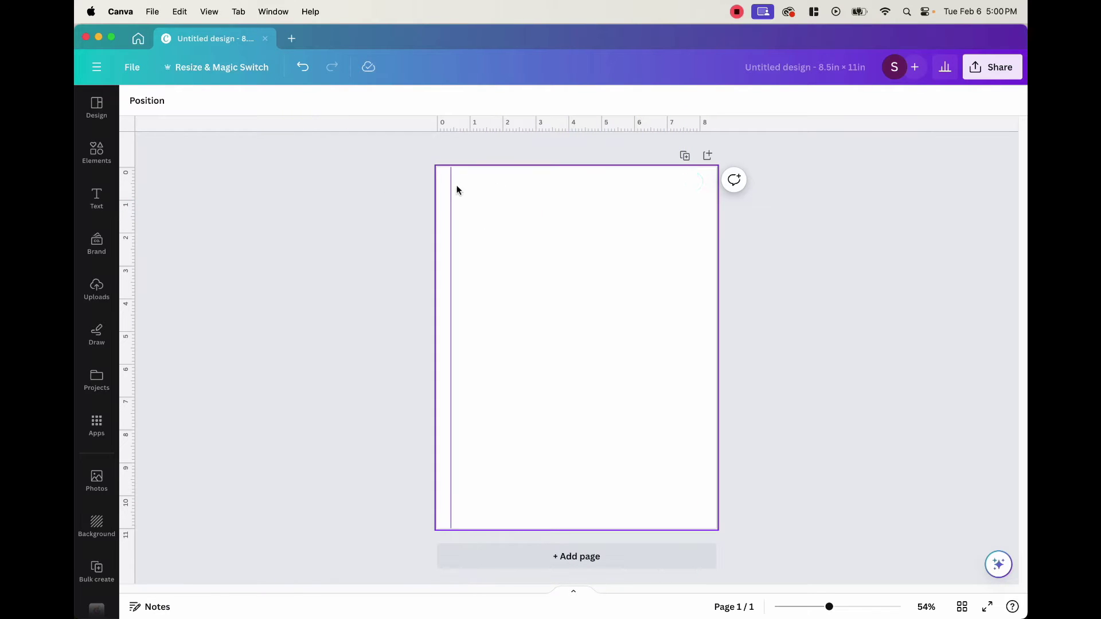
drag(450, 187, 344, 191)
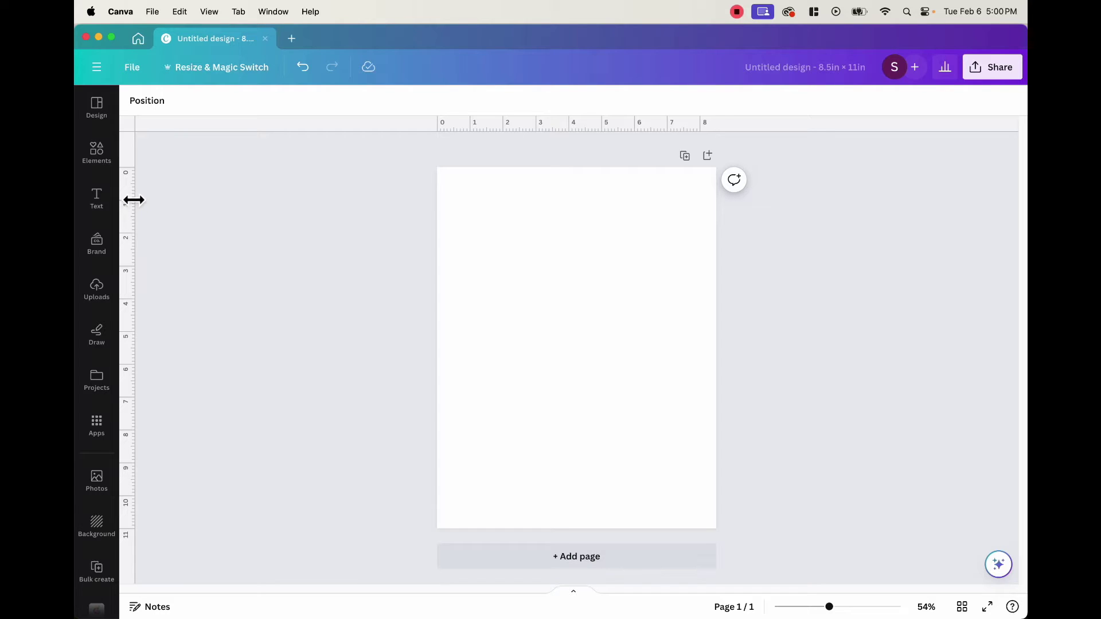
mouse_move(135, 214)
mouse_down()
mouse_move(706, 207)
mouse_move(483, 217)
mouse_move(253, 152)
mouse_up()
drag(597, 123, 596, 302)
drag(595, 341, 579, 121)
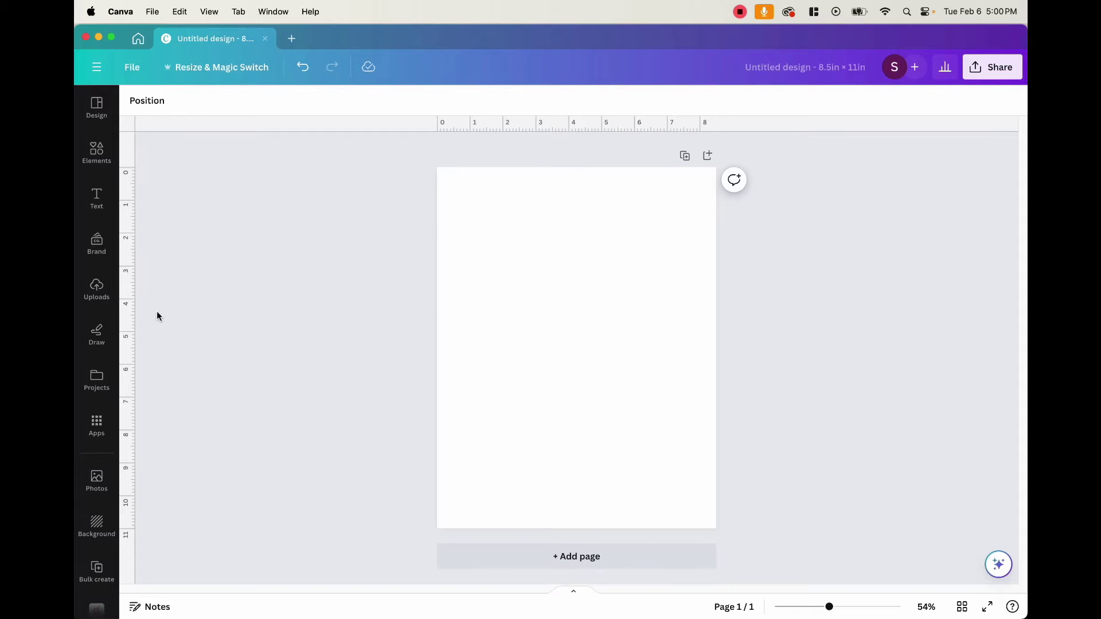
Paste the purple margin template image, align it to the page's upper-left corner and scale it to fill the page
key(super+v)
drag(824, 602, 835, 606)
click(617, 427)
drag(615, 429, 579, 383)
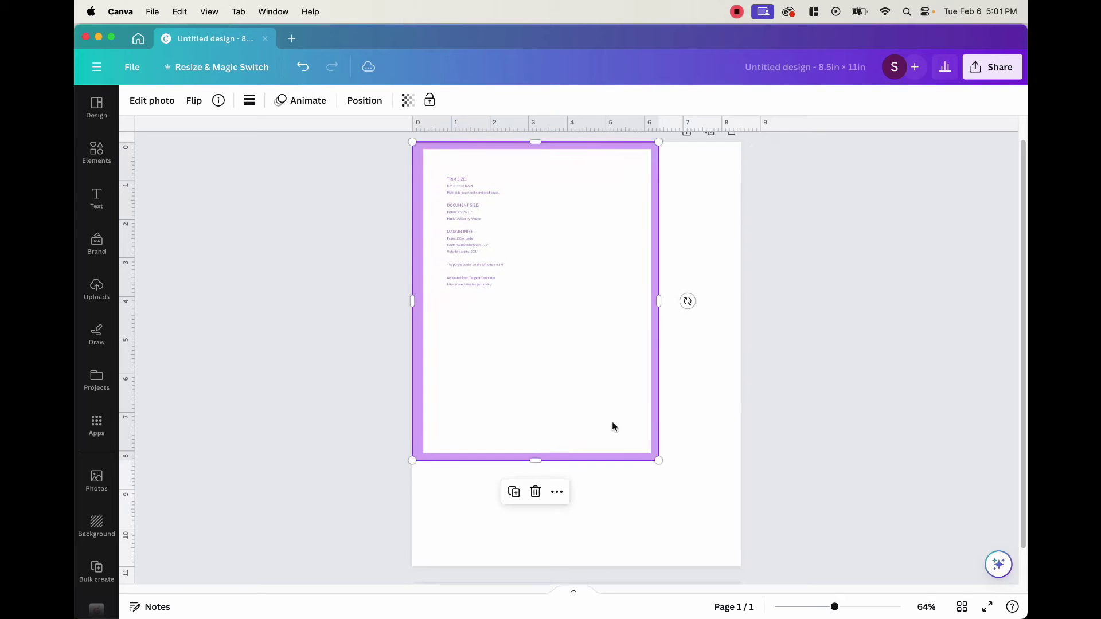
drag(658, 461, 751, 568)
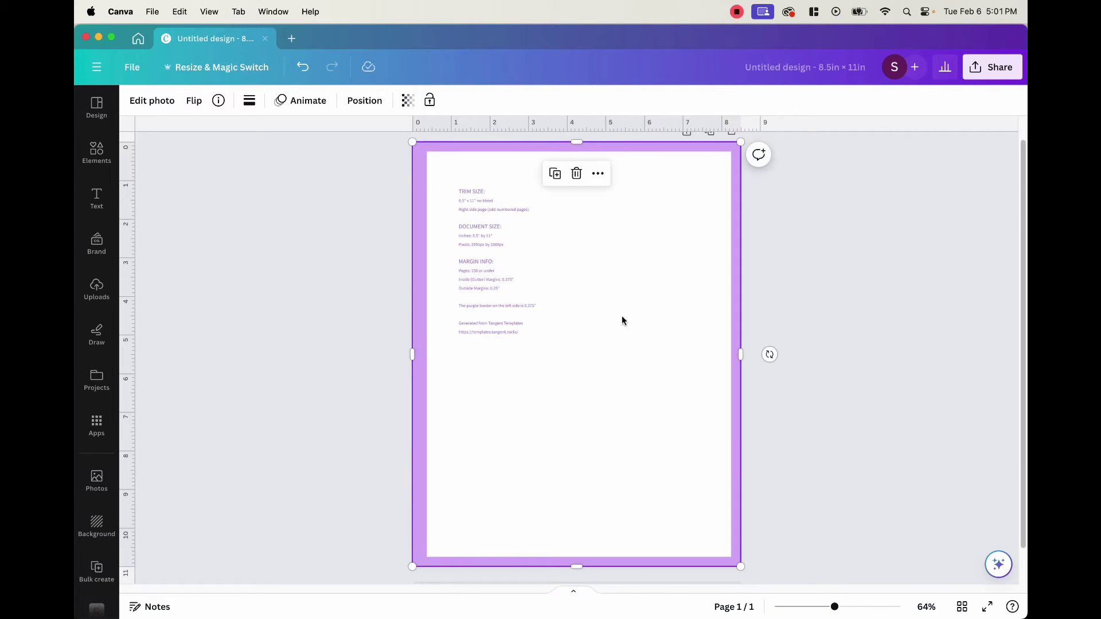
click(398, 334)
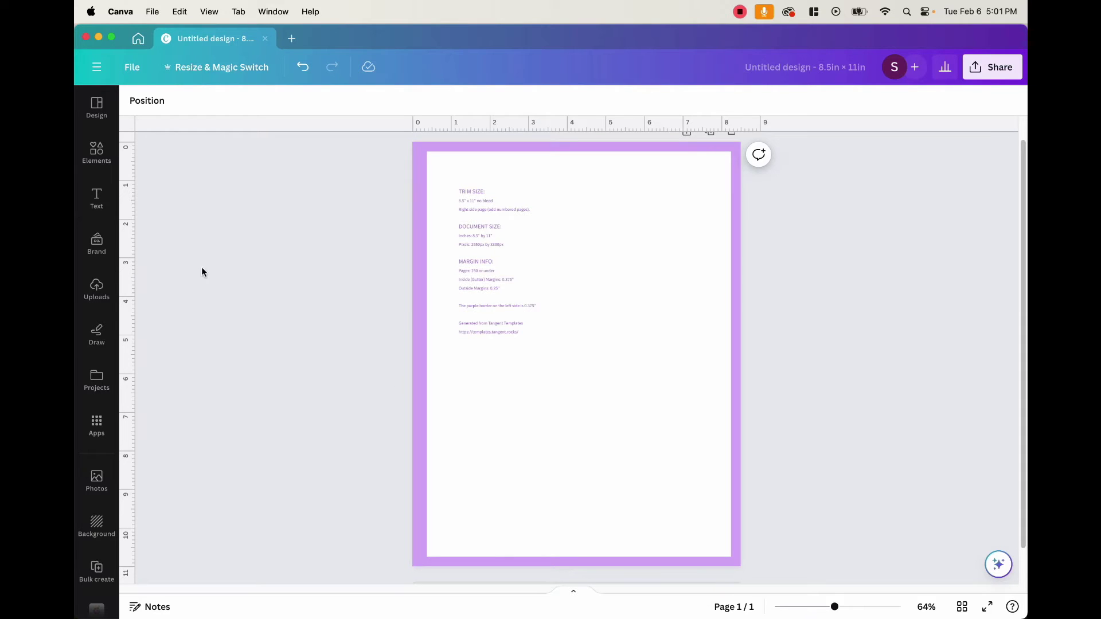
Add vertical guides along the template's left and right margin edges, with the left one at about 0.38 in
drag(135, 218, 434, 240)
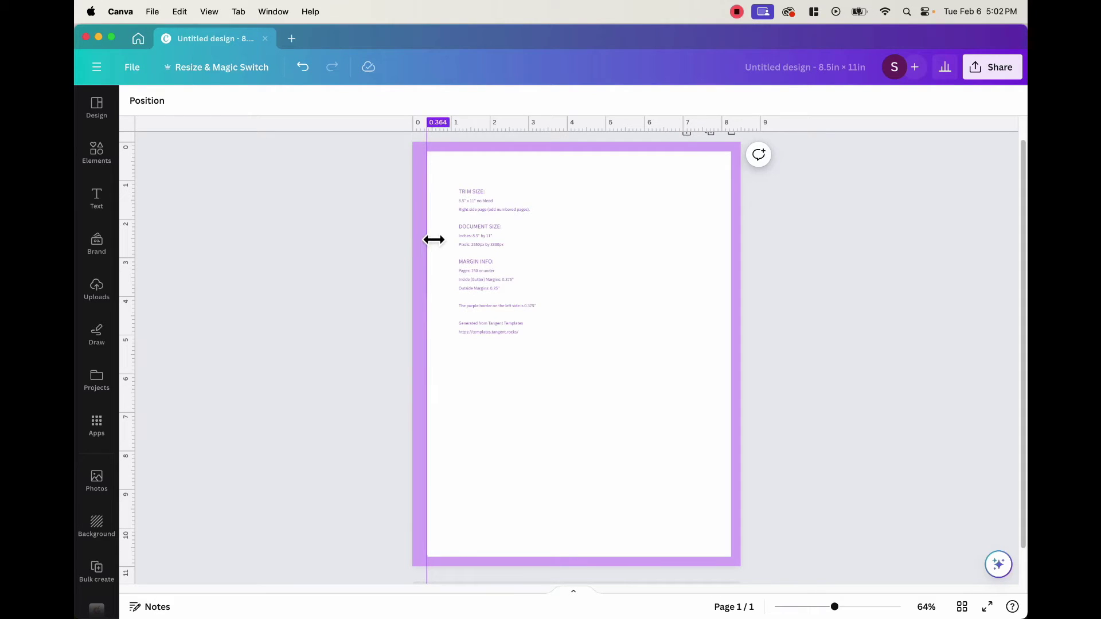
drag(433, 239, 434, 240)
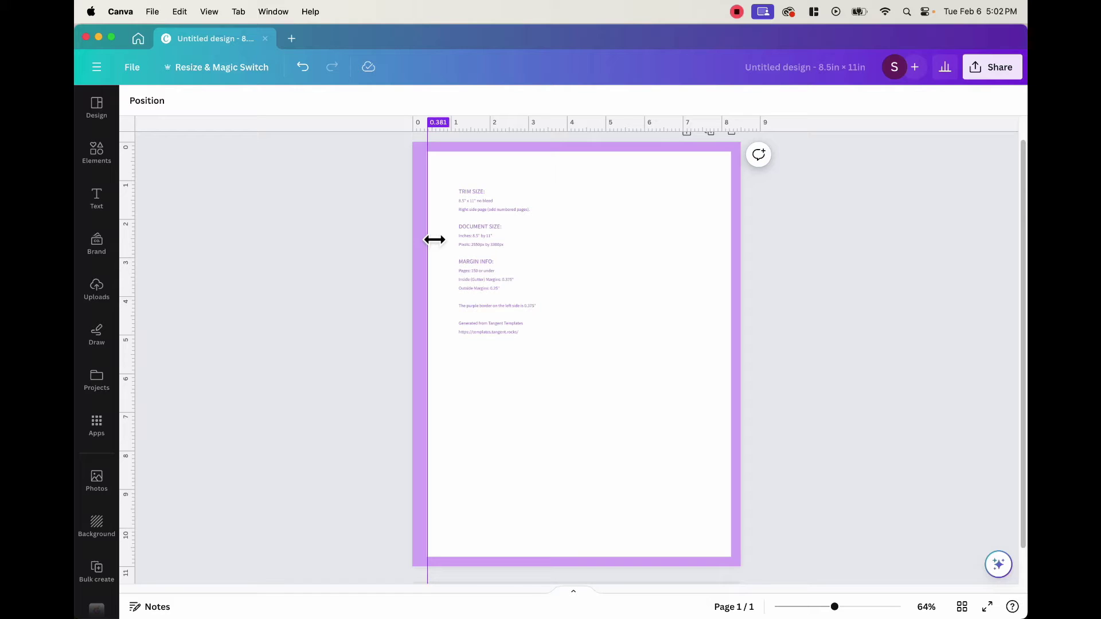
drag(434, 240, 434, 240)
drag(127, 221, 749, 256)
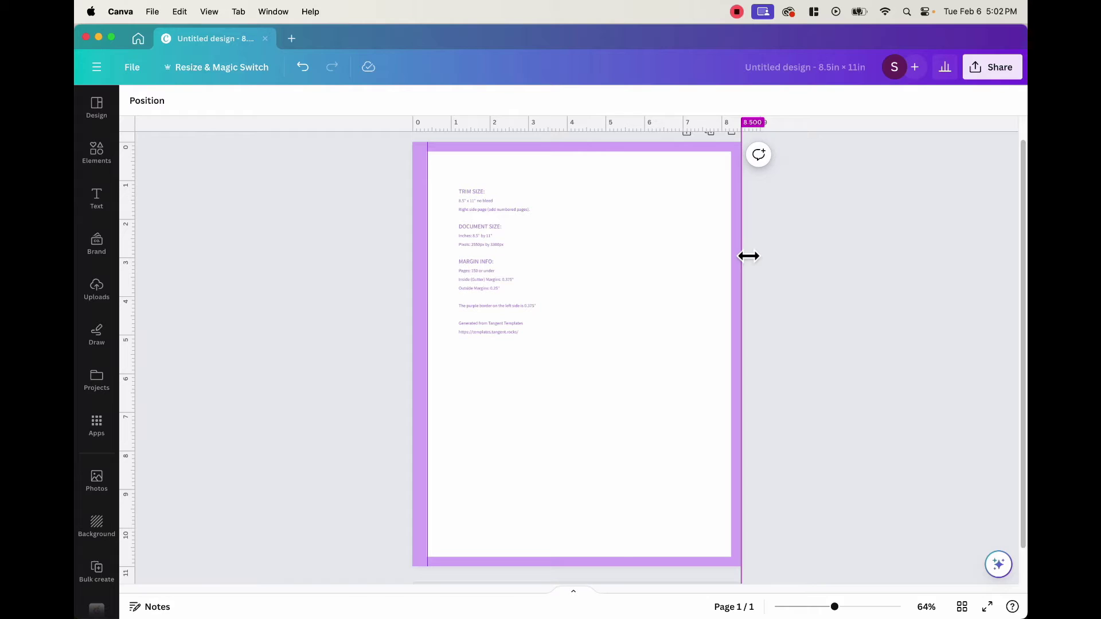
drag(748, 257, 739, 248)
Add horizontal guides along the template's upper and lower margin edges, with the upper one at about 0.25 in
drag(527, 122, 531, 159)
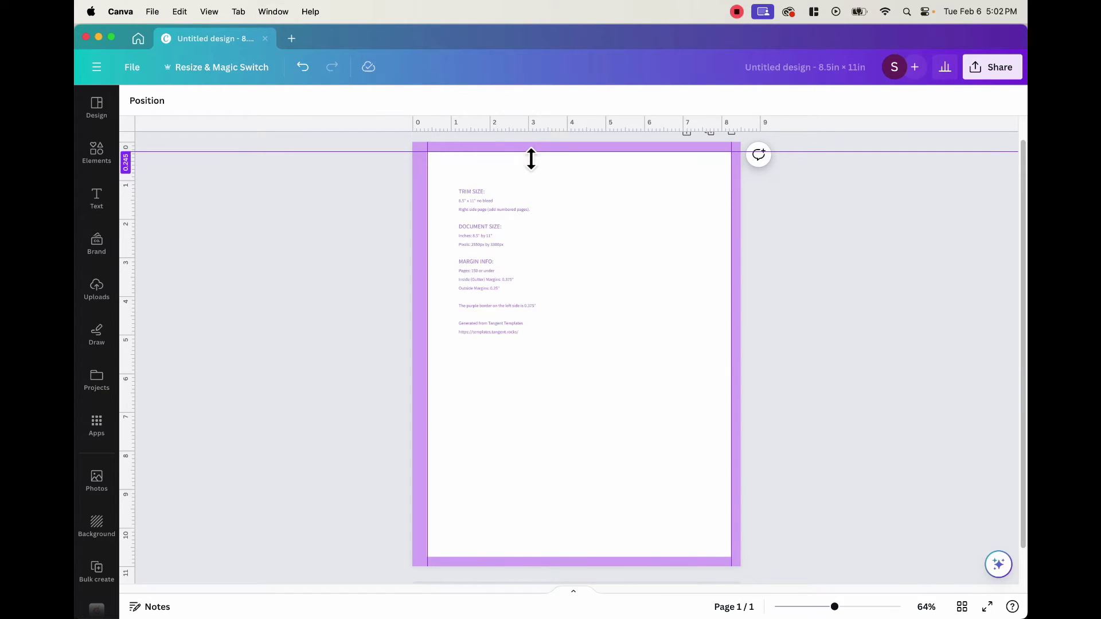
drag(531, 160, 532, 160)
drag(531, 160, 531, 159)
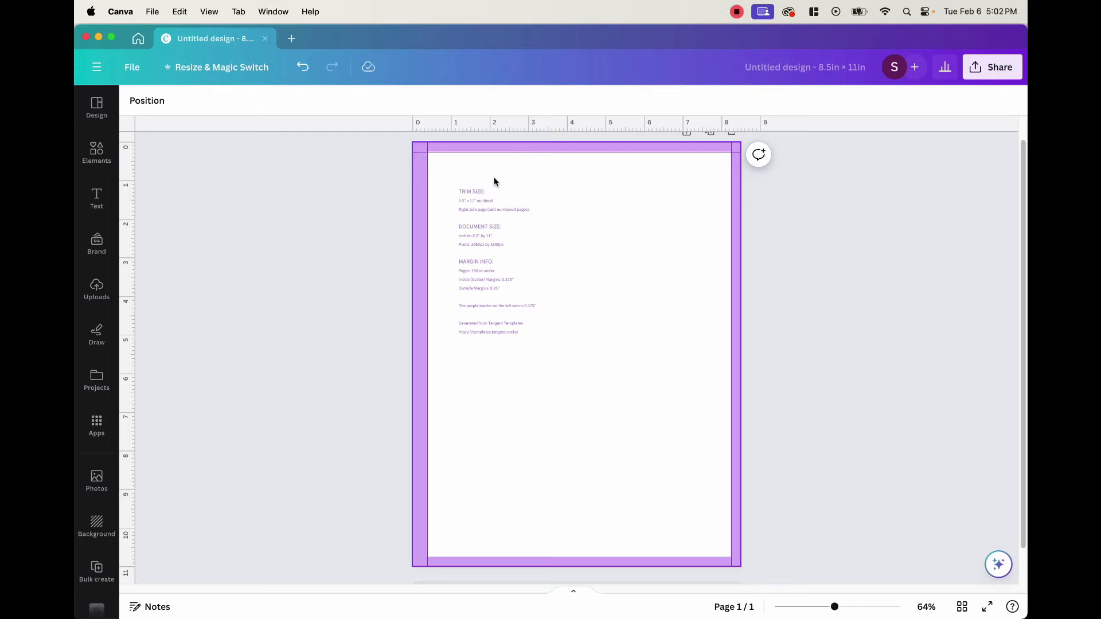
drag(463, 122, 546, 554)
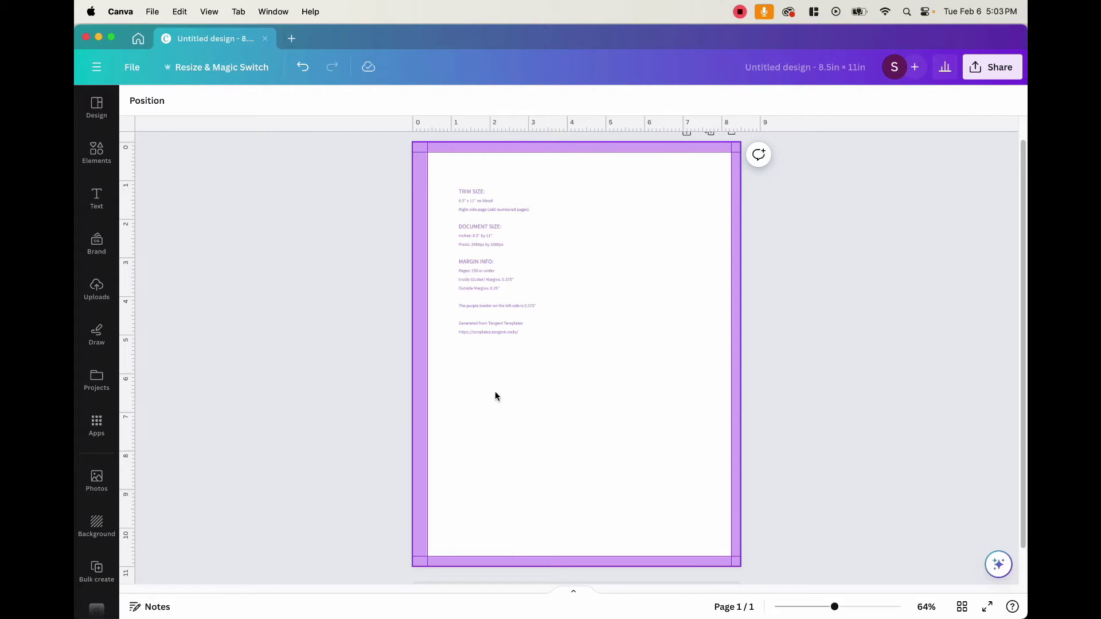
Delete the margin template image from the page, keeping the guides
click(509, 394)
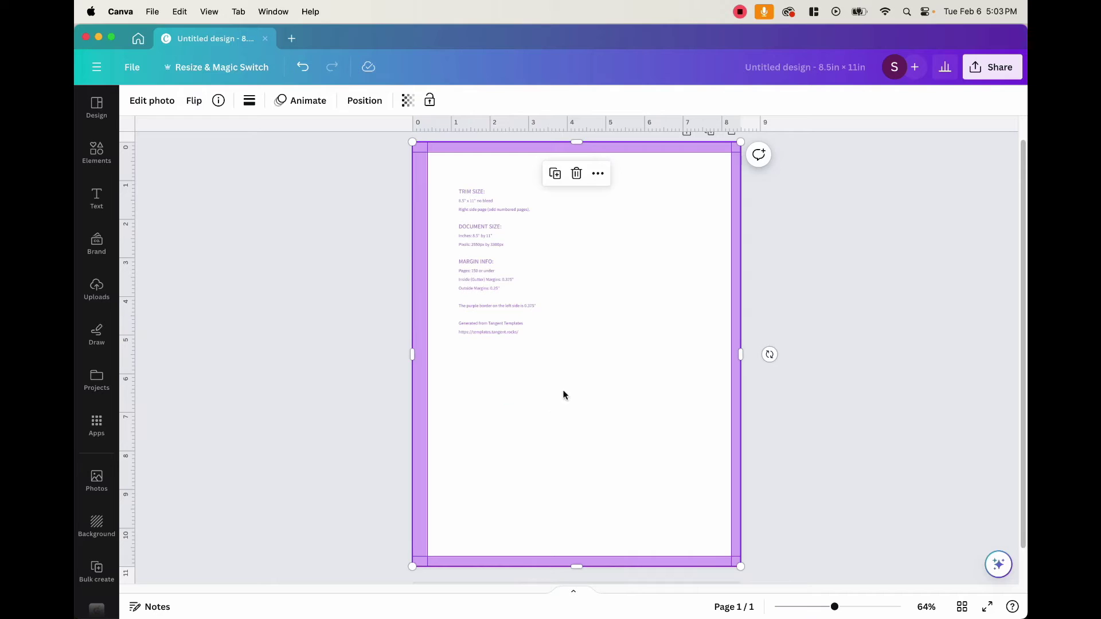
key(Delete)
click(567, 365)
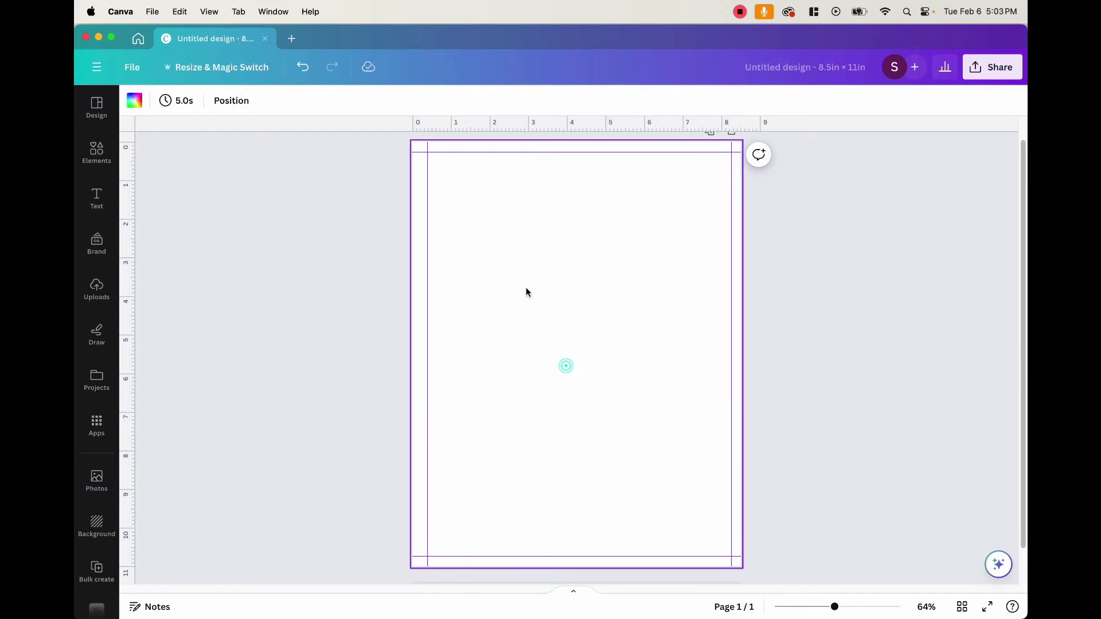
scroll(593, 321, down, 2)
scroll(589, 313, up, 3)
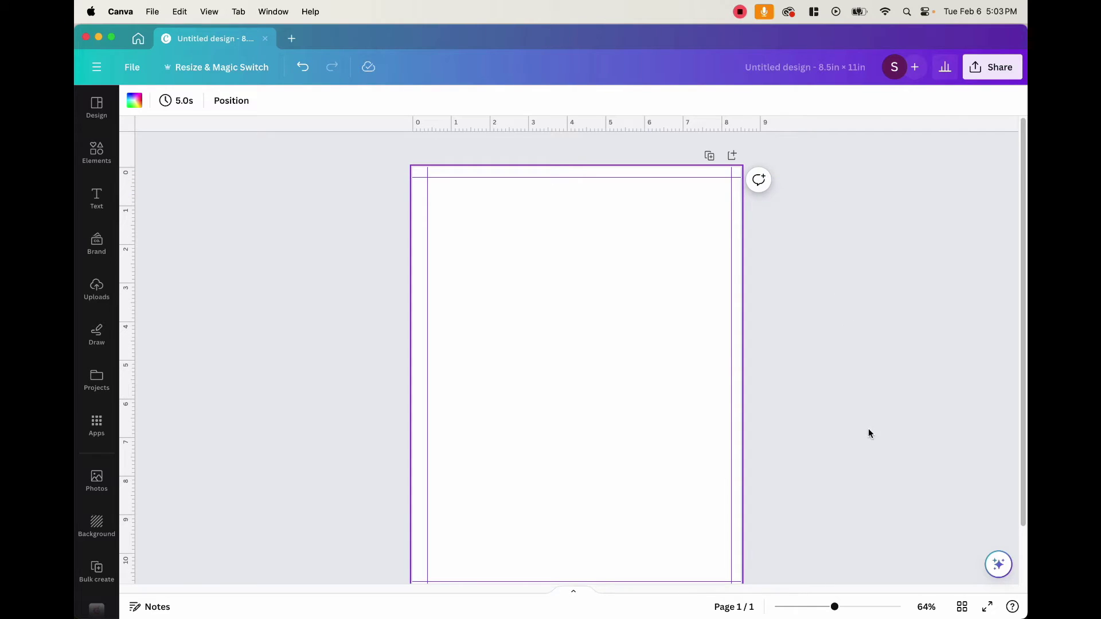
scroll(868, 430, down, 2)
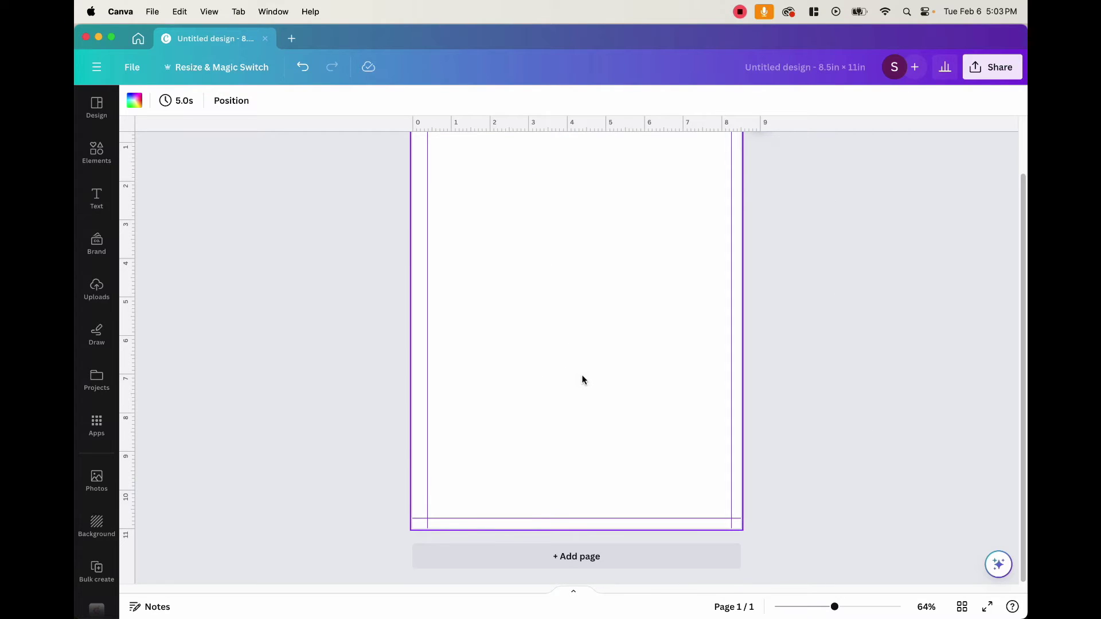
scroll(582, 379, up, 2)
scroll(664, 372, down, 2)
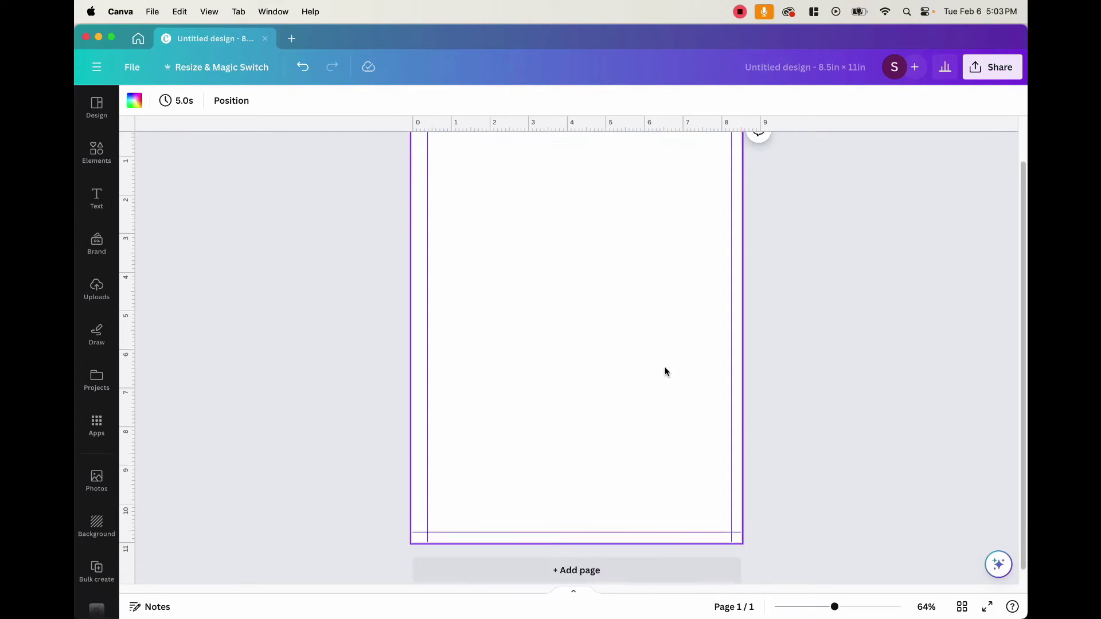
scroll(631, 366, up, 2)
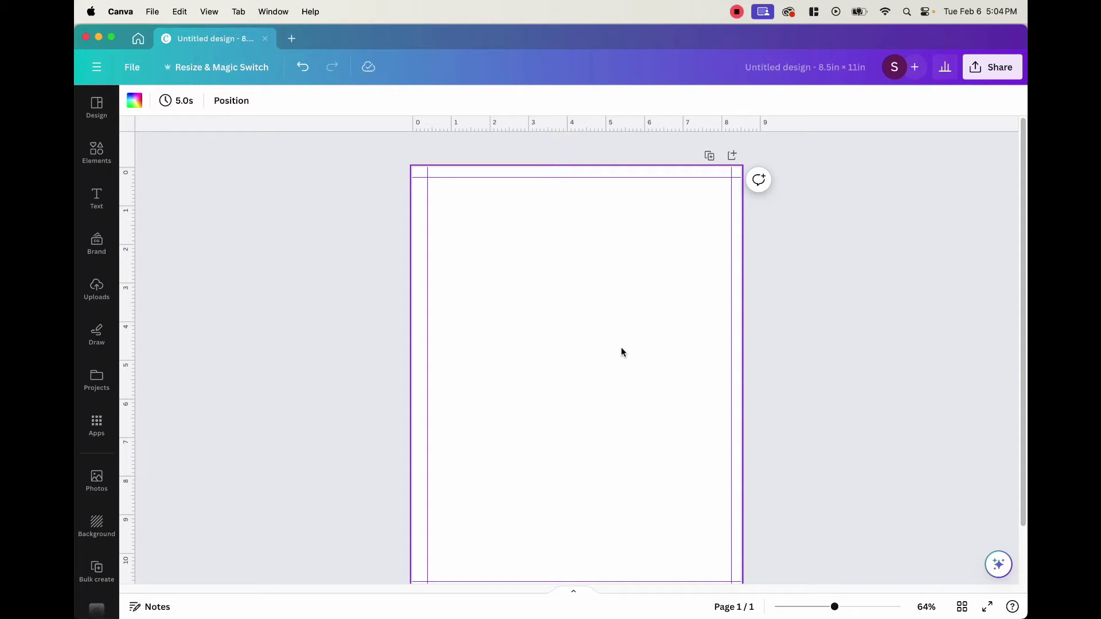
scroll(619, 401, down, 2)
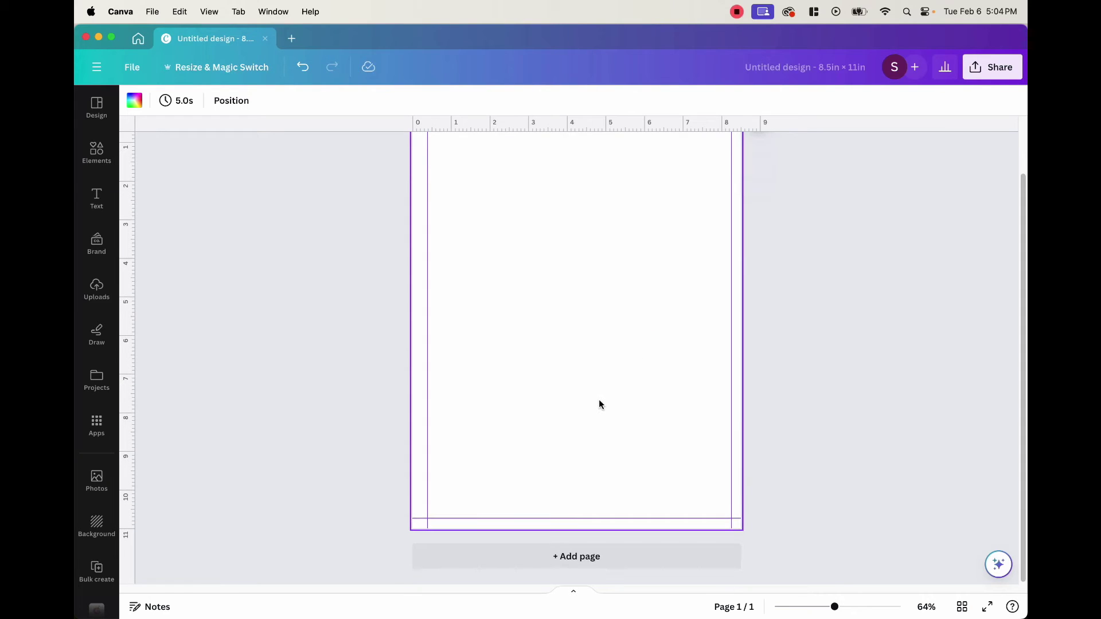
Paste the left-side page margin template image, align it to the page's upper-left corner and scale it to fill the page
scroll(599, 404, up, 2)
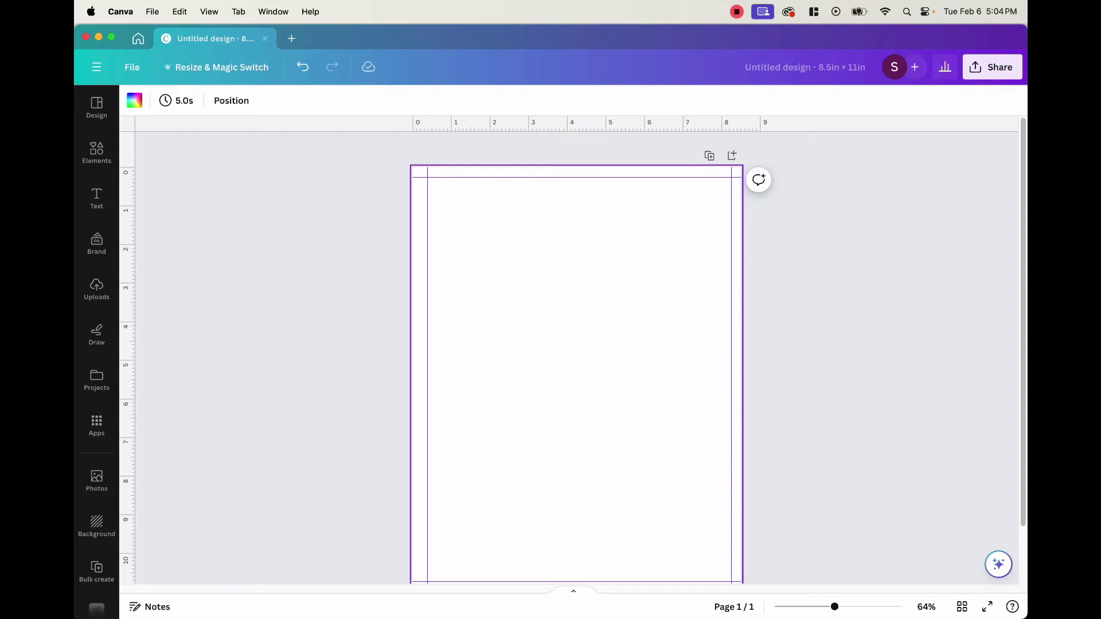
drag(157, 401, 345, 350)
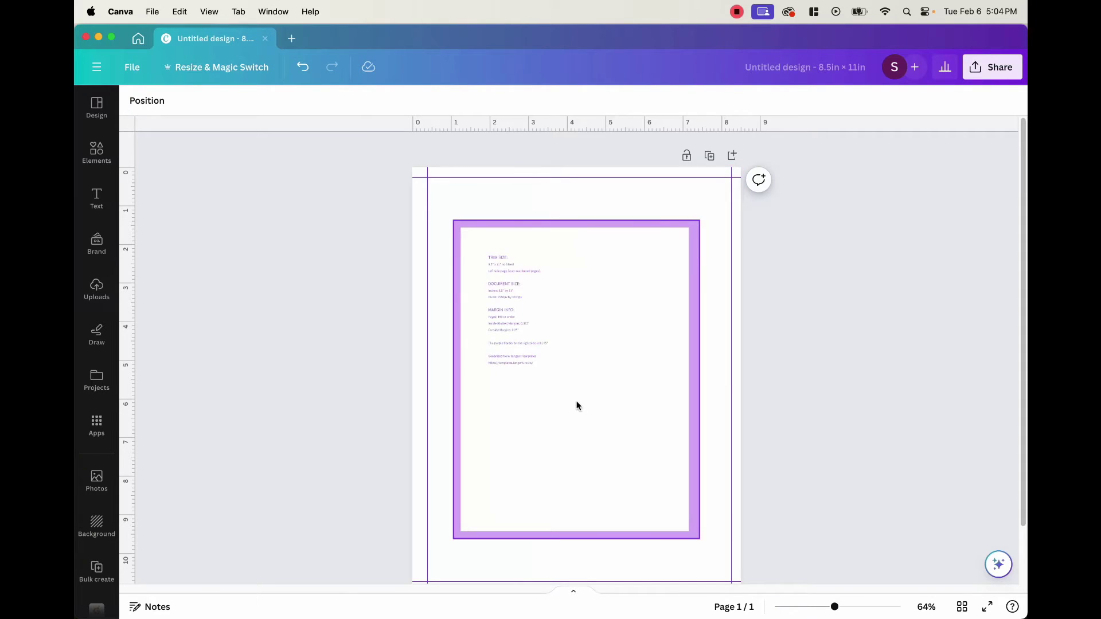
scroll(577, 345, down, 2)
scroll(581, 367, up, 2)
drag(583, 383, 541, 334)
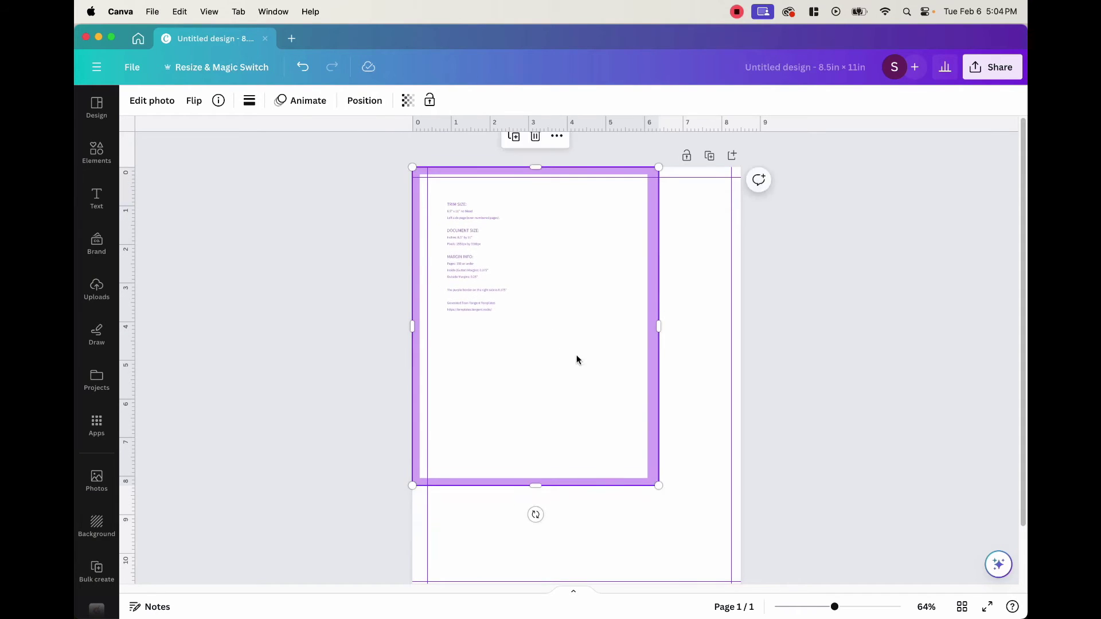
scroll(619, 396, down, 2)
drag(661, 424, 751, 525)
click(340, 432)
Add vertical guides along this template's left and right margin edges, at about 0.25 in and 8.1 in
scroll(340, 419, up, 2)
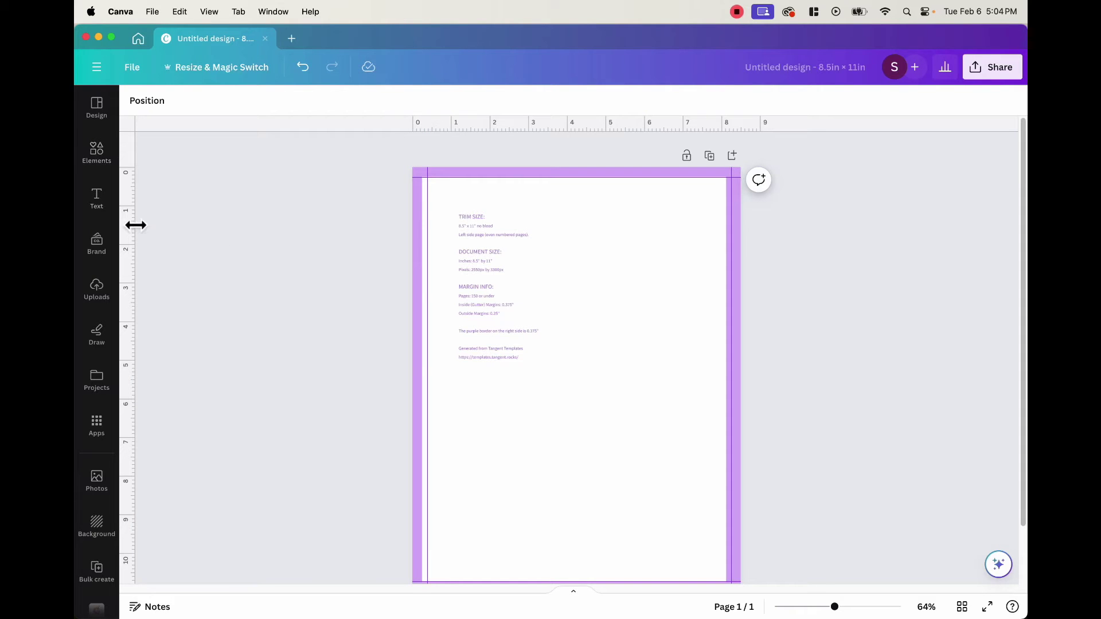
drag(139, 233, 430, 311)
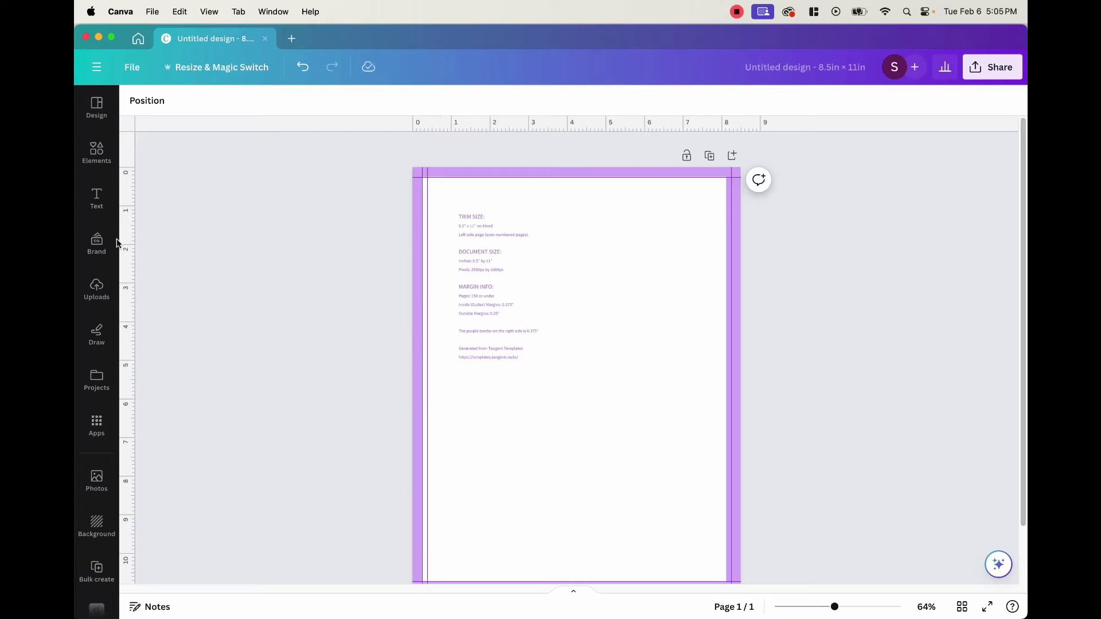
drag(125, 244, 733, 300)
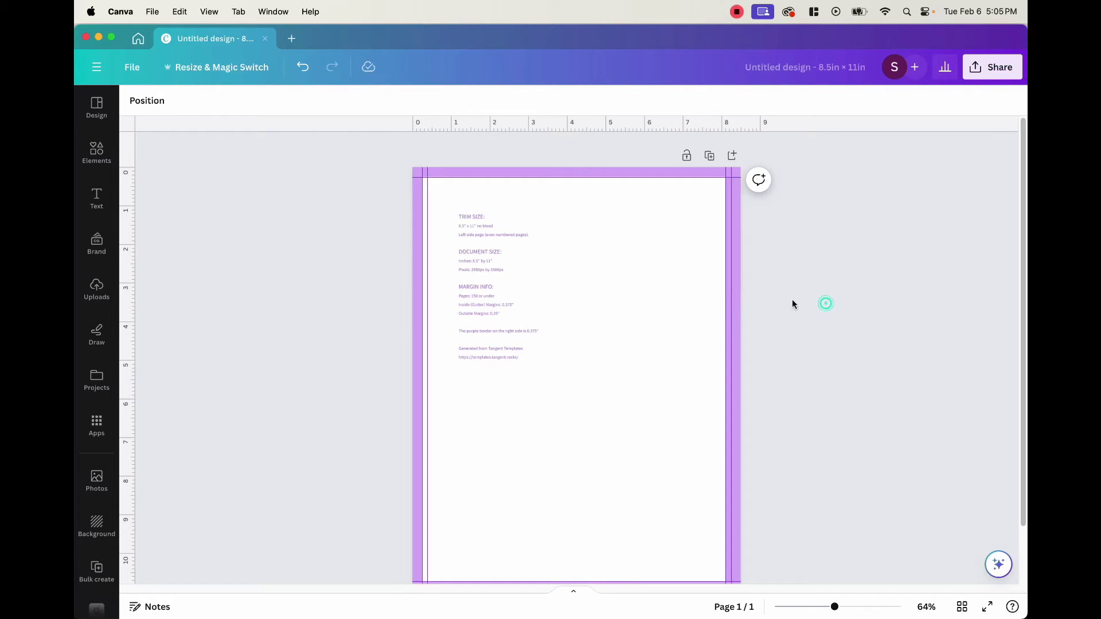
Delete the left-side page template image, leaving only the guides on the page
click(692, 267)
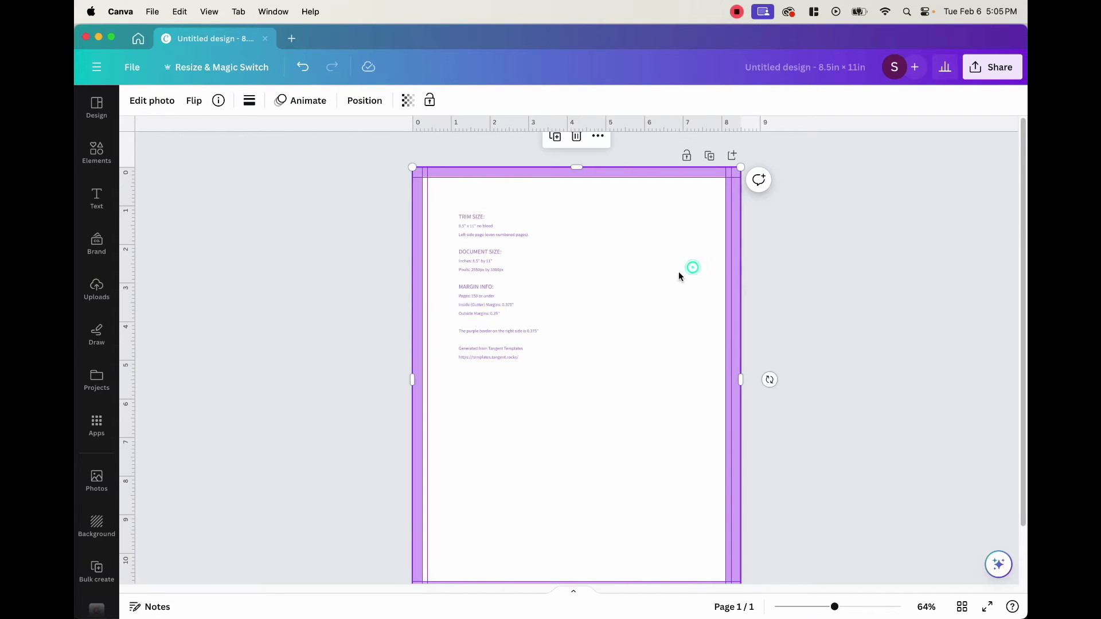
key(Delete)
click(653, 300)
scroll(642, 308, down, 1)
scroll(642, 308, up, 1)
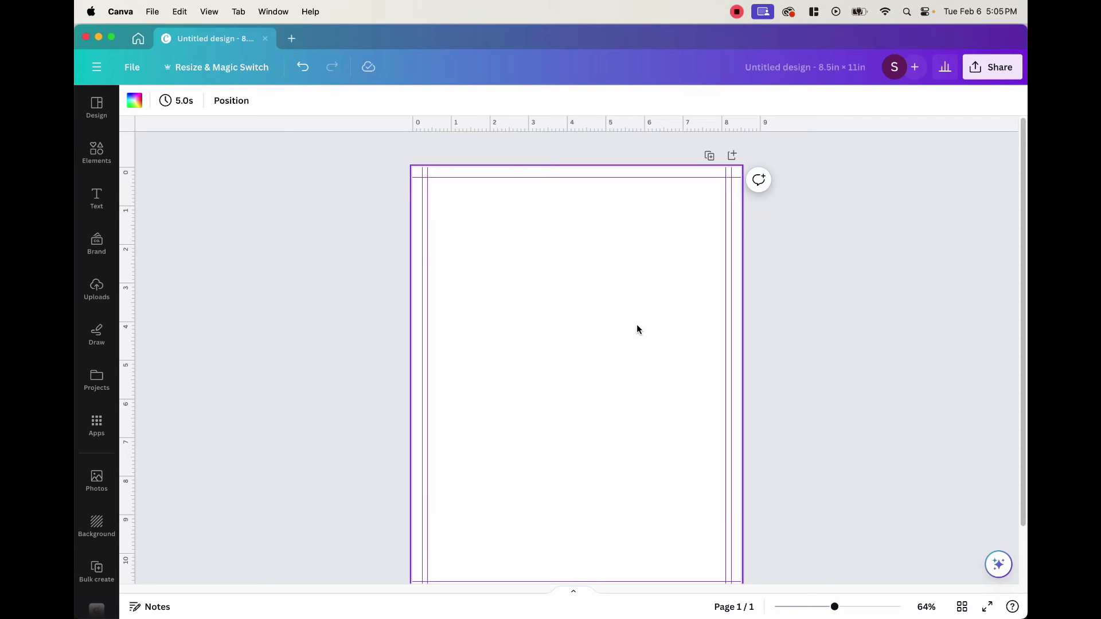
click(579, 347)
drag(1020, 239, 1019, 260)
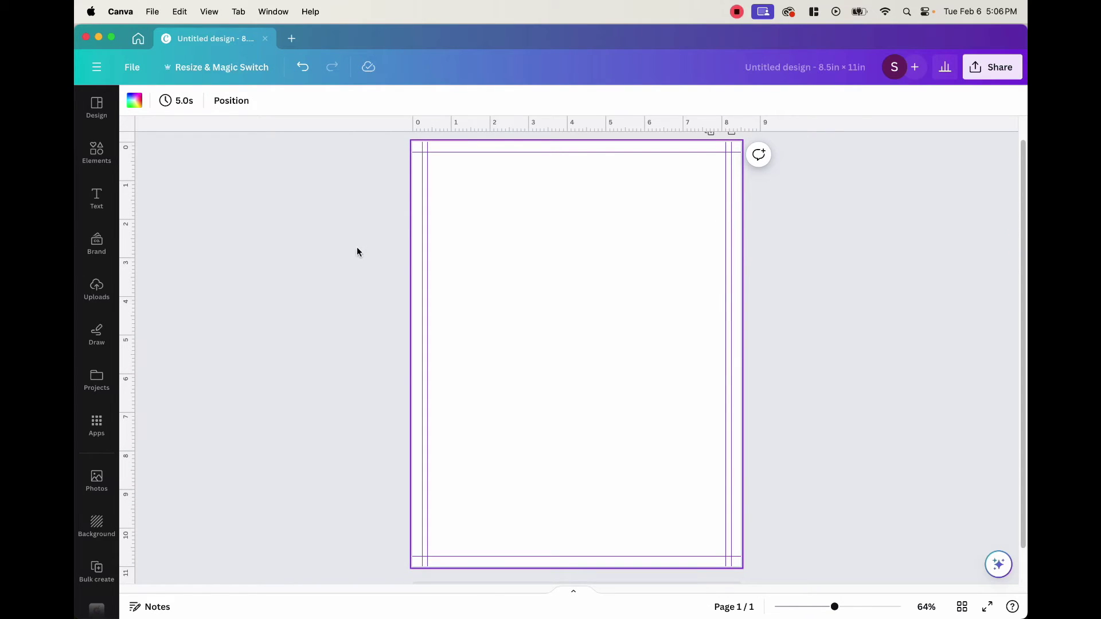
Add a body text box to the page containing the number 1
click(97, 198)
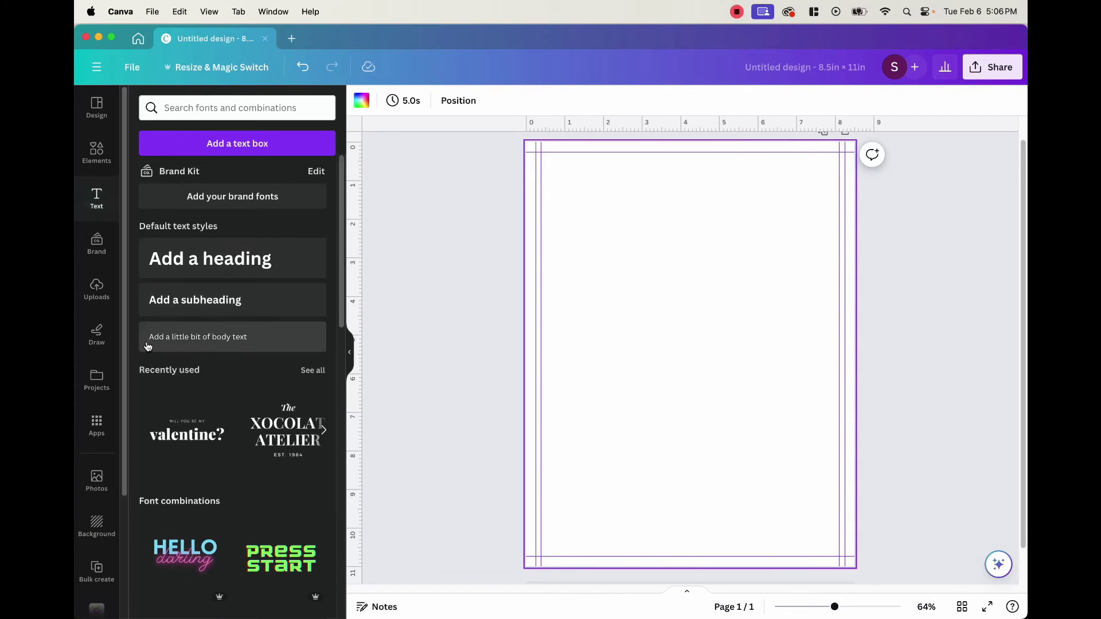
click(202, 342)
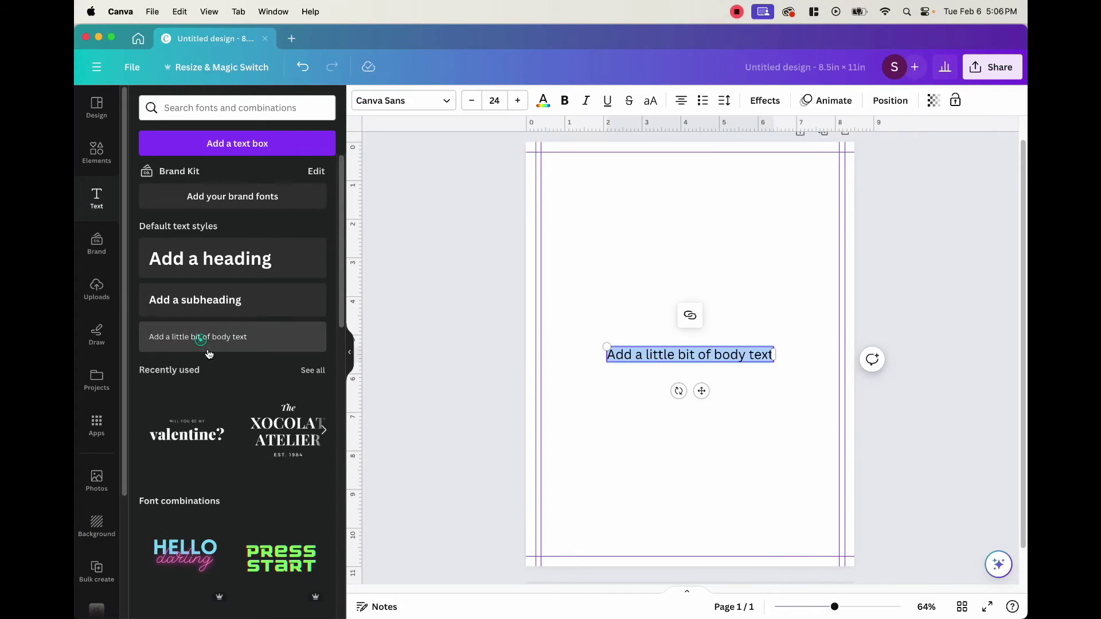
click(350, 352)
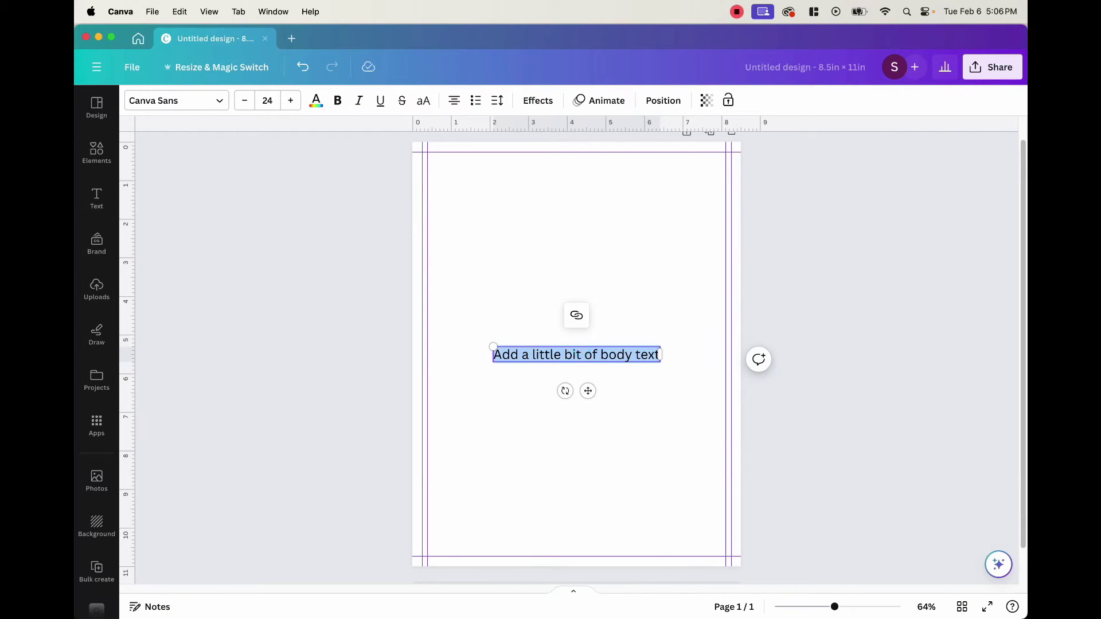
text(1)
Duplicate the number 1 text box just below the original and change the copy's text to 2
click(588, 391)
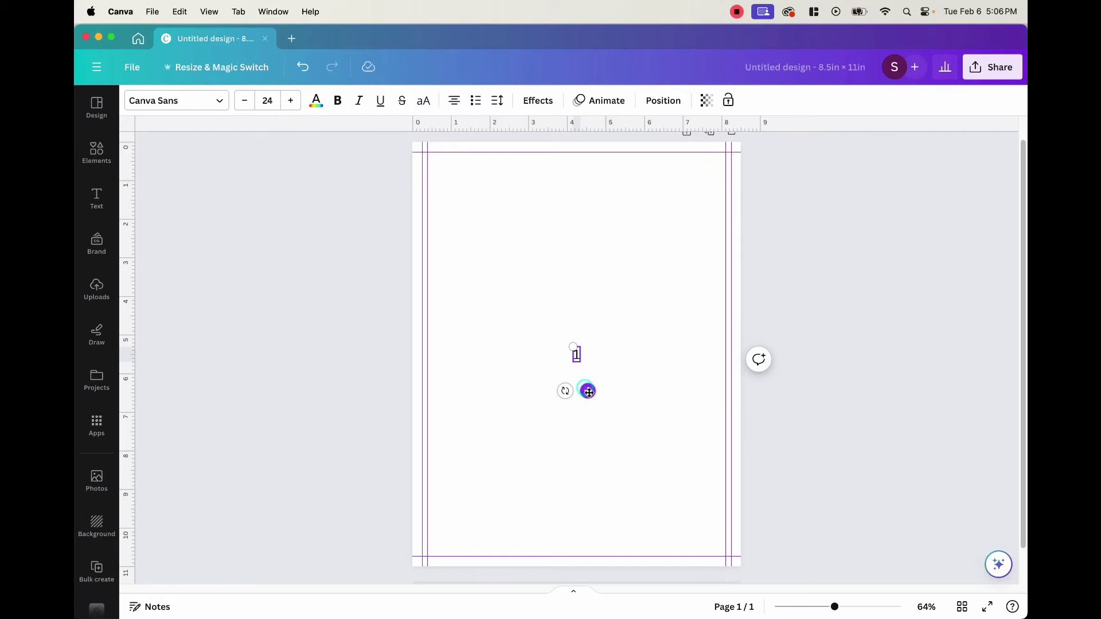
drag(587, 391, 588, 417)
double_click(577, 381)
text(2)
click(626, 392)
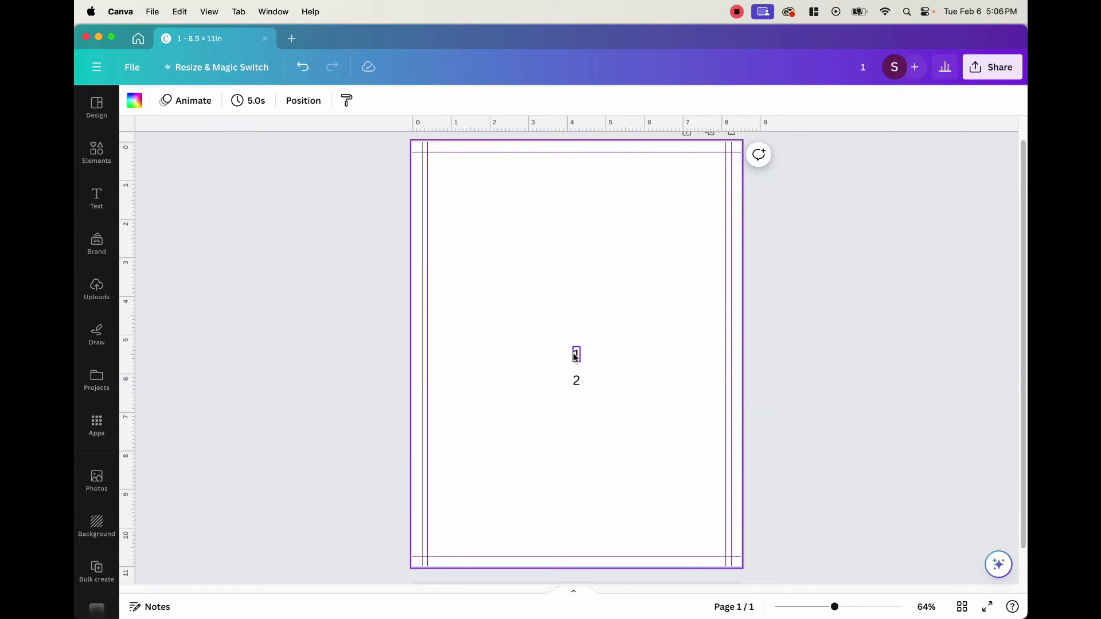
click(576, 379)
click(629, 367)
Place the page number 1 in the page's lower-right corner, snapped to the outermost right guide and the lower guide
click(577, 356)
drag(576, 355, 716, 534)
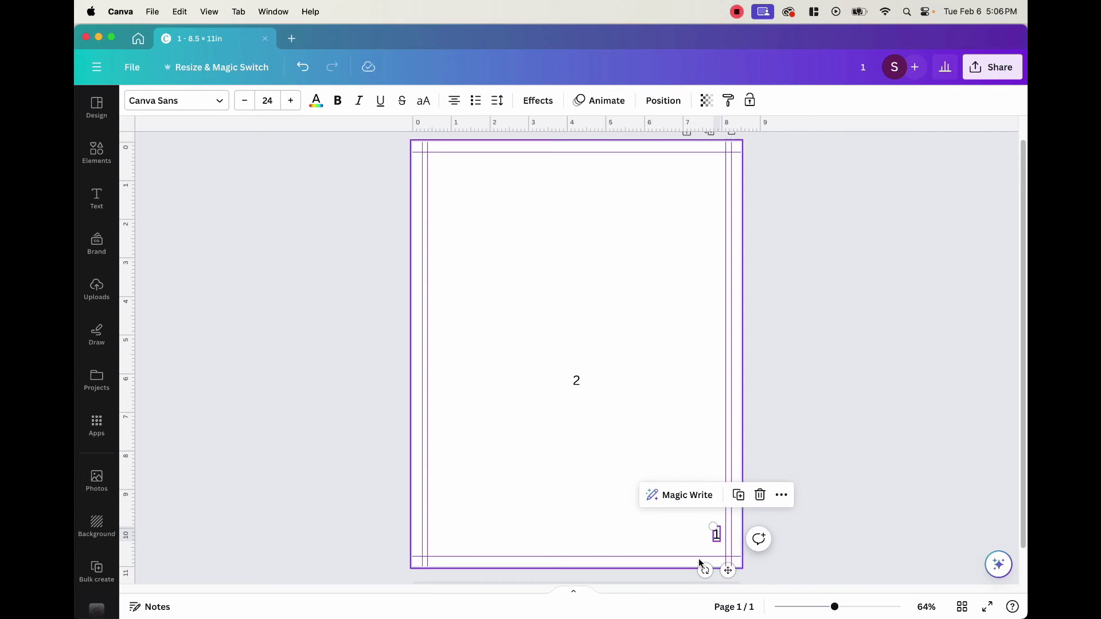
key(ctrl+z)
drag(834, 608, 888, 607)
drag(781, 589, 1010, 585)
drag(923, 501, 924, 501)
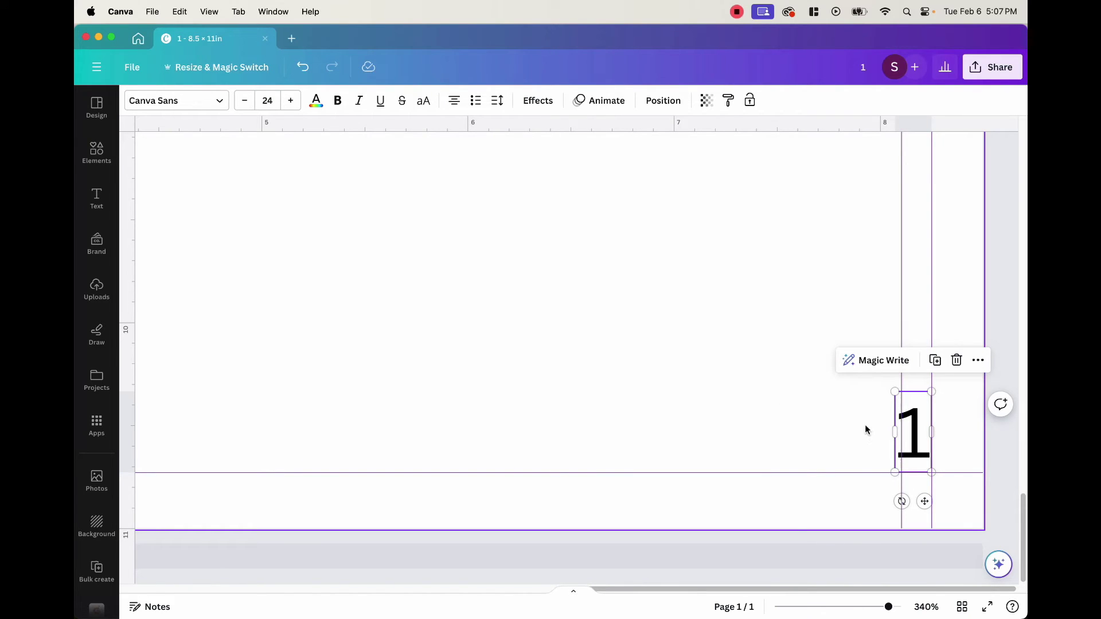
key(super+z)
Widen the number 1 text box toward the page's center, right-align its text and narrow the box slightly
drag(893, 434, 701, 440)
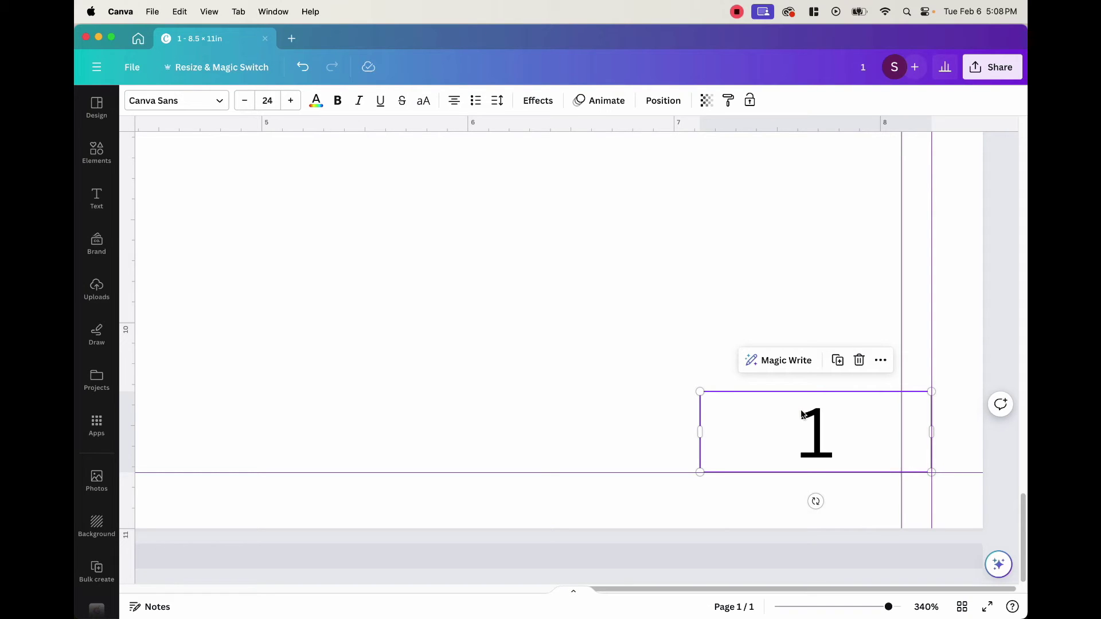
click(454, 103)
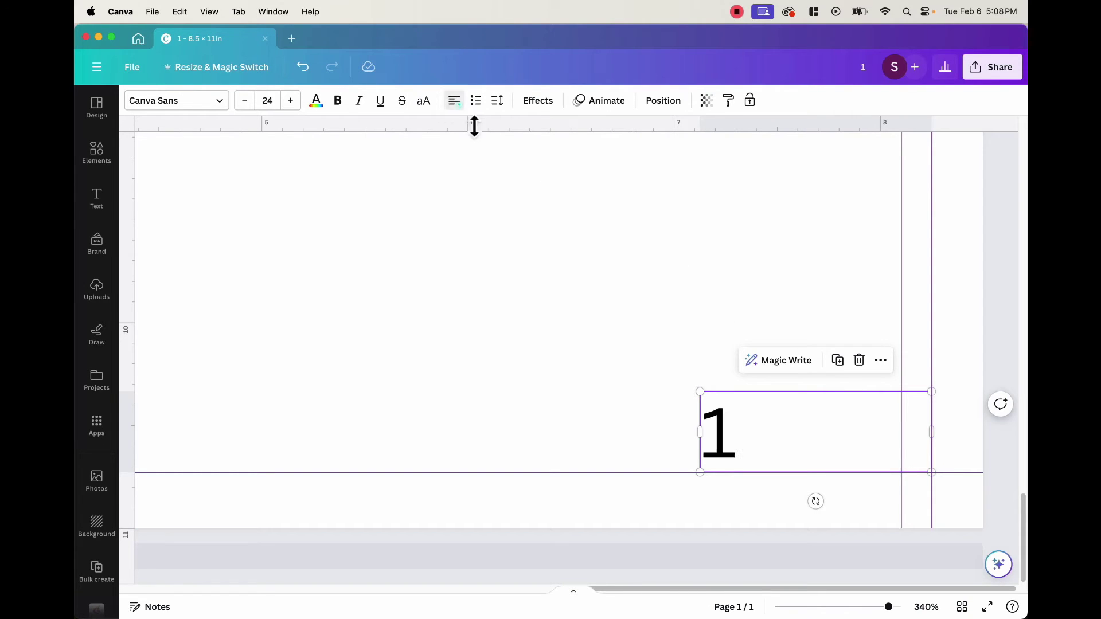
click(452, 109)
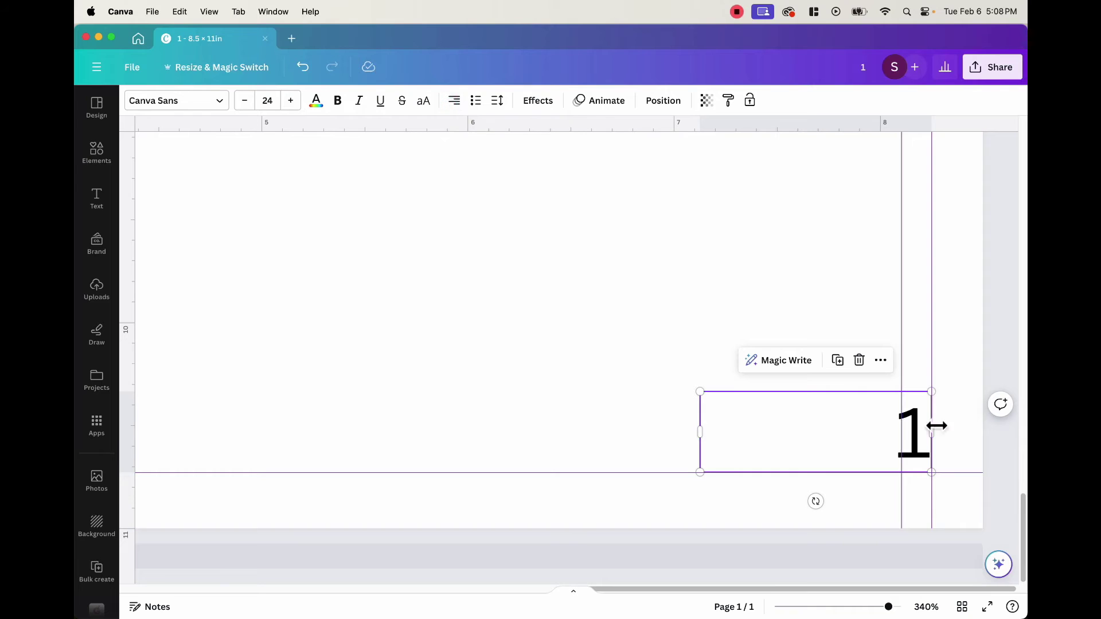
drag(726, 441, 878, 434)
Place the page number 2 in the page's lower-left corner, snapped to the outermost left guide and the lower guide
drag(887, 612, 851, 606)
click(576, 231)
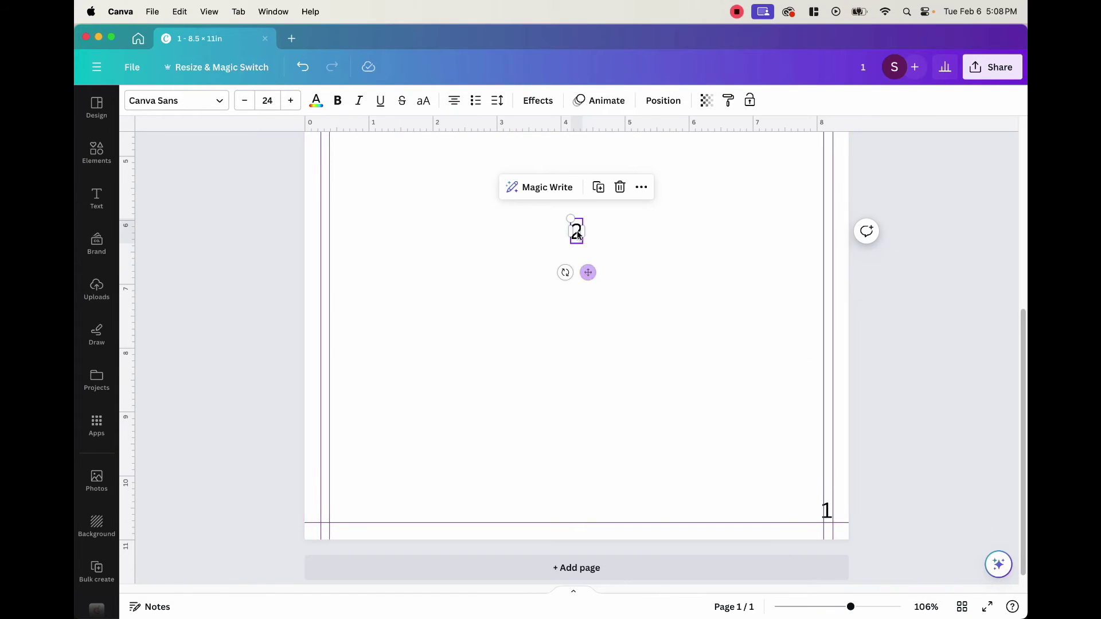
mouse_move(587, 272)
mouse_down()
mouse_move(568, 328)
mouse_move(445, 411)
mouse_move(351, 537)
mouse_up()
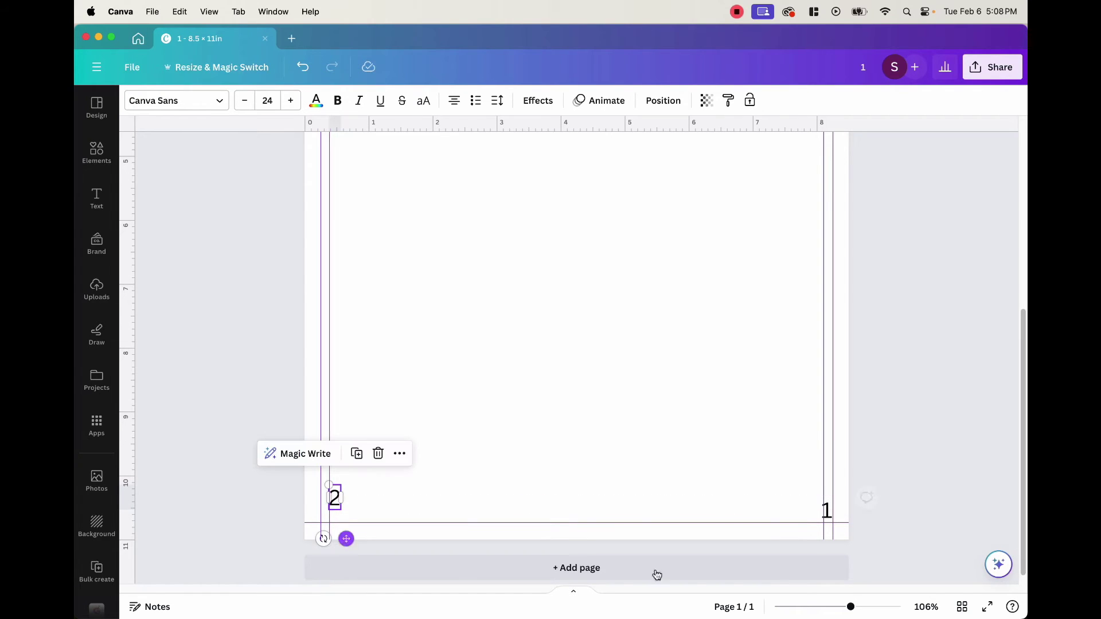
drag(851, 606, 870, 607)
scroll(683, 486, down, 5)
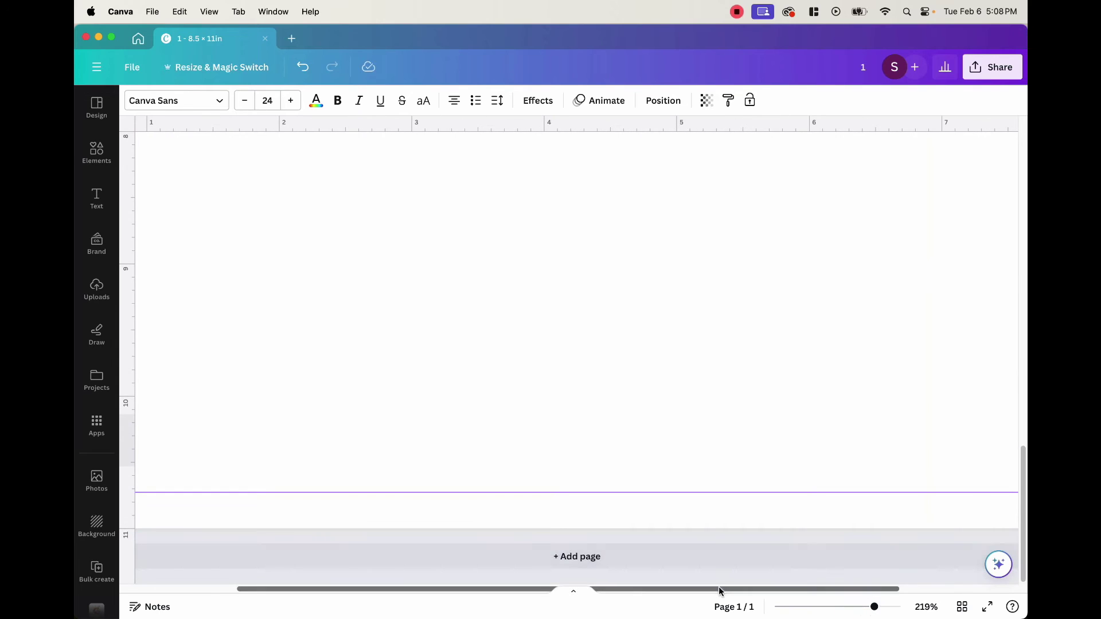
drag(718, 589, 536, 589)
drag(881, 607, 891, 607)
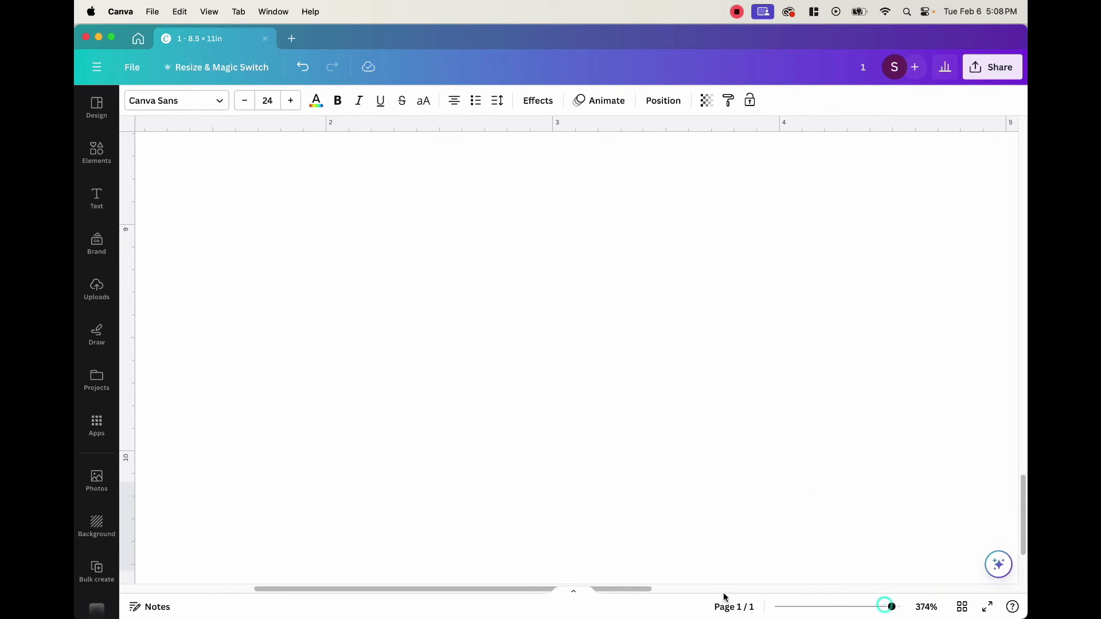
drag(619, 589, 482, 590)
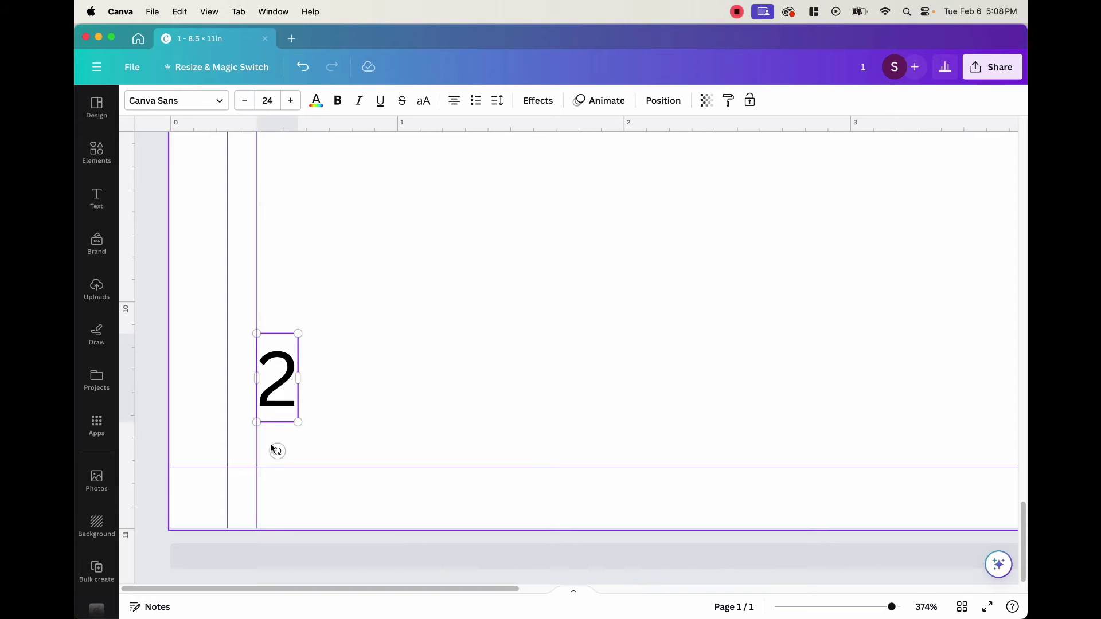
click(280, 390)
click(332, 373)
drag(277, 378, 247, 422)
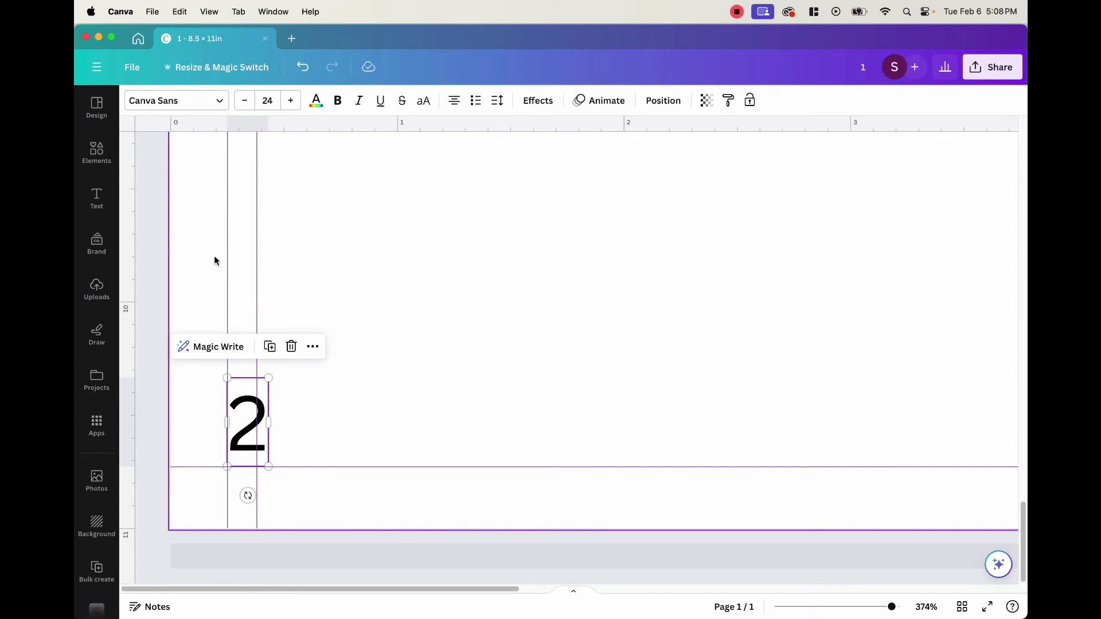
drag(230, 233, 235, 474)
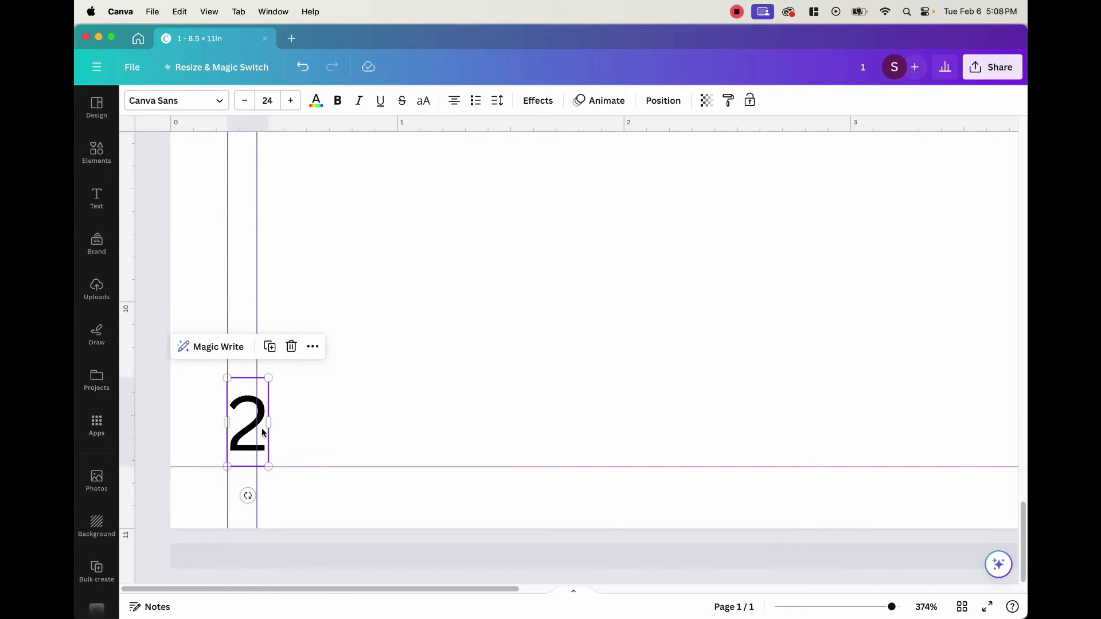
Widen the number 2 text box toward the page's center, left-align its text and narrow the box slightly
drag(270, 424, 481, 427)
click(454, 101)
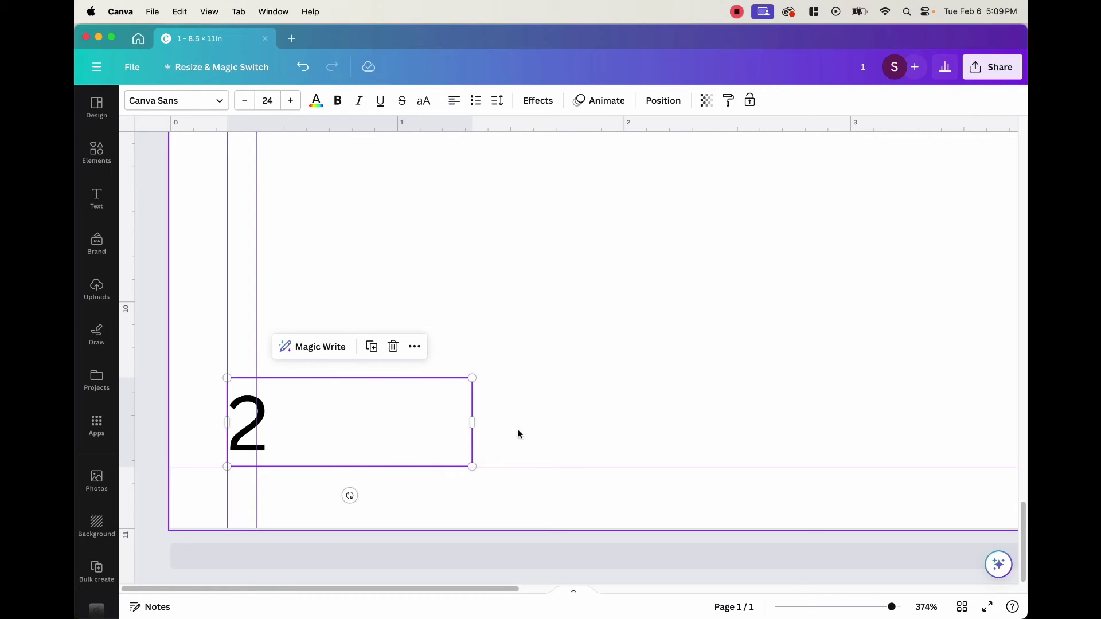
drag(471, 424, 378, 426)
drag(891, 607, 838, 606)
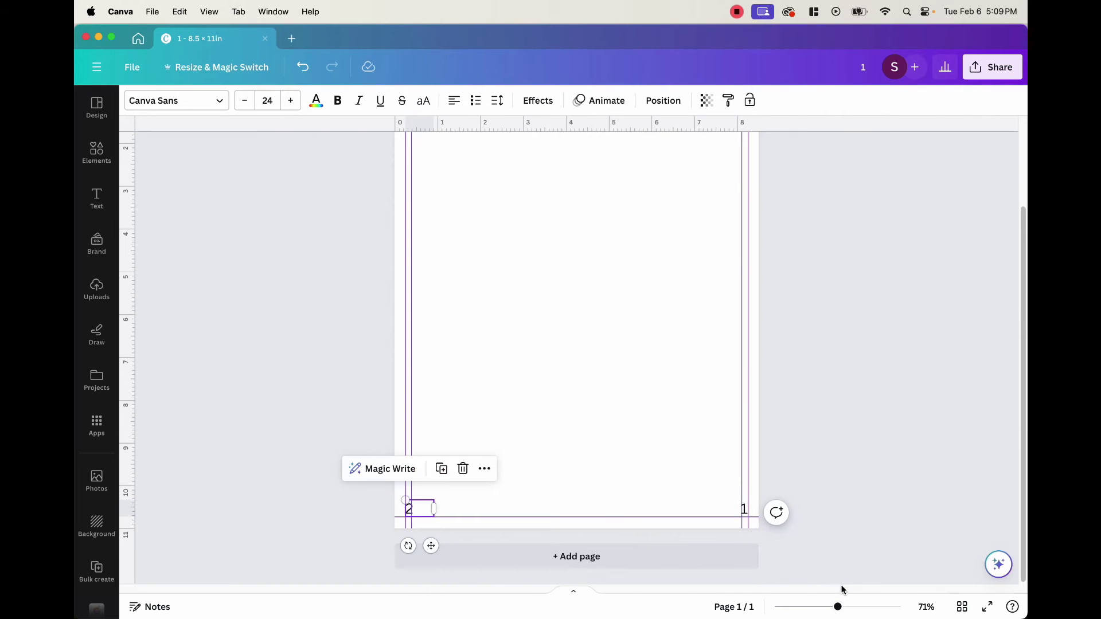
click(837, 535)
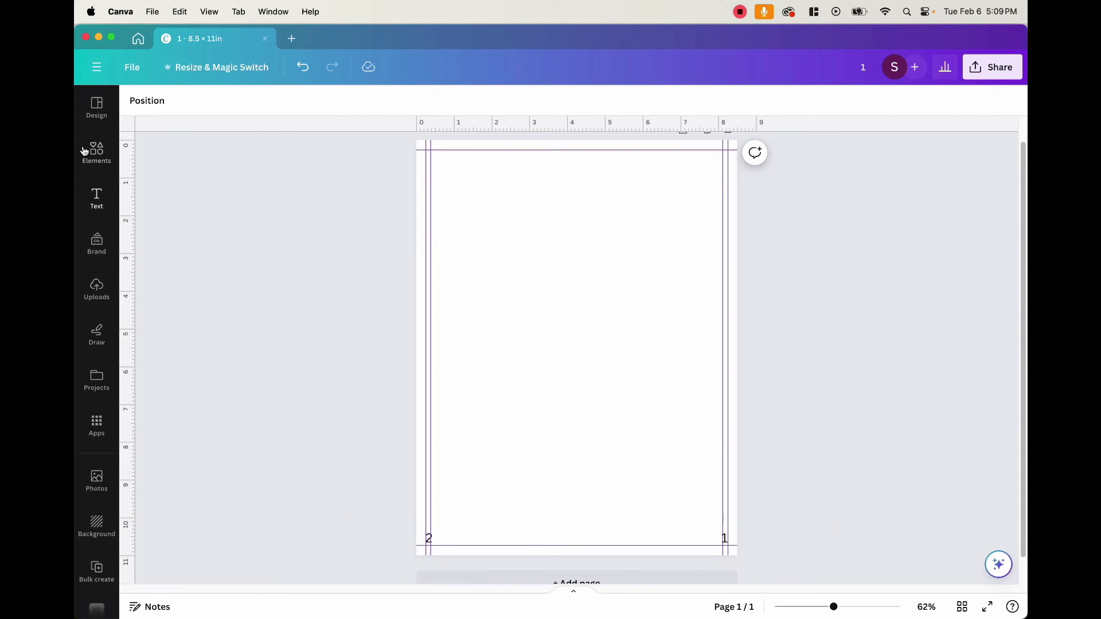
Open the Bulk create app and start entering its data manually
click(97, 427)
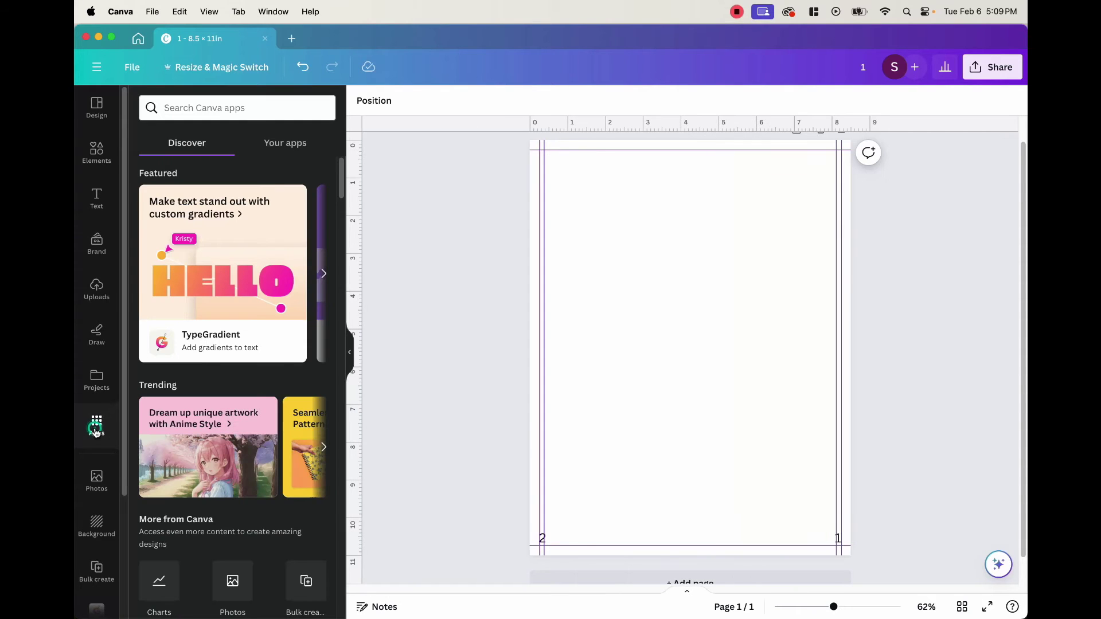
scroll(223, 364, down, 5)
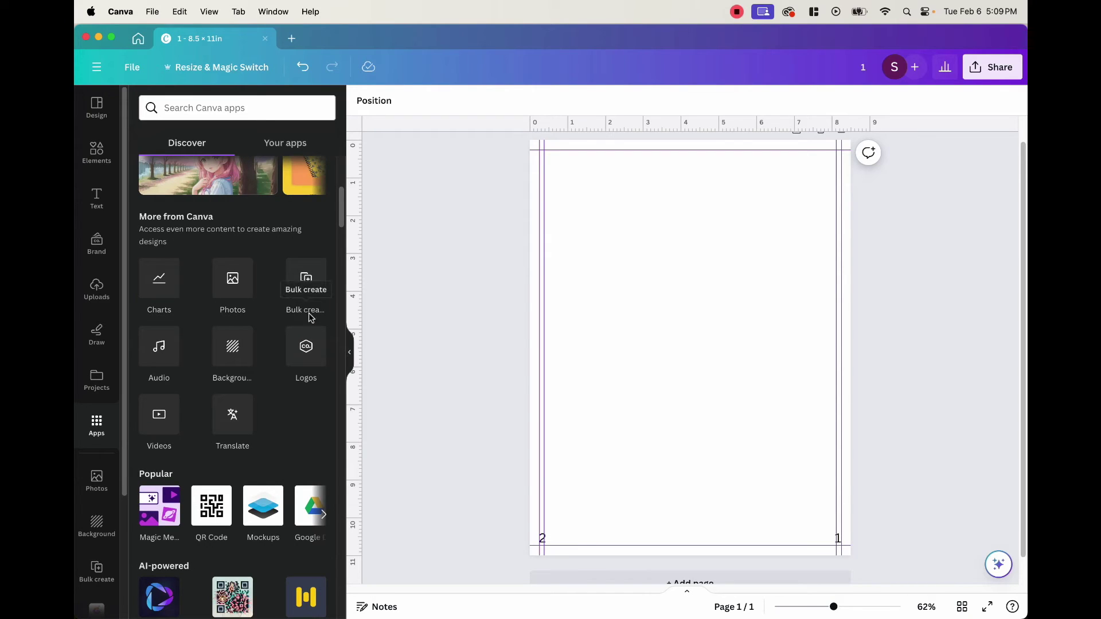
click(293, 278)
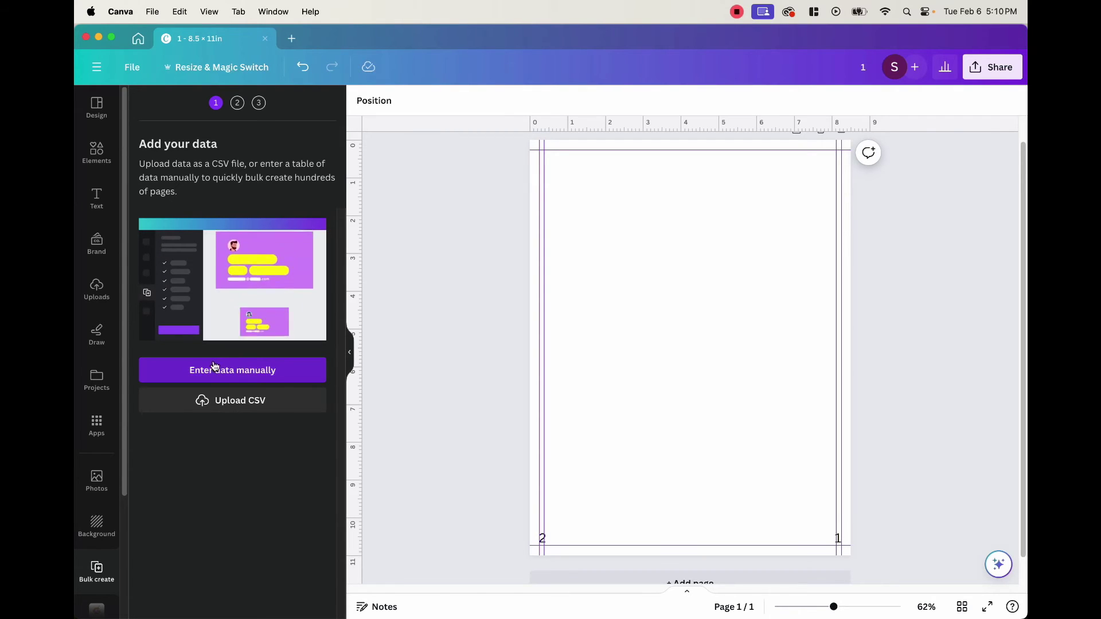
click(244, 377)
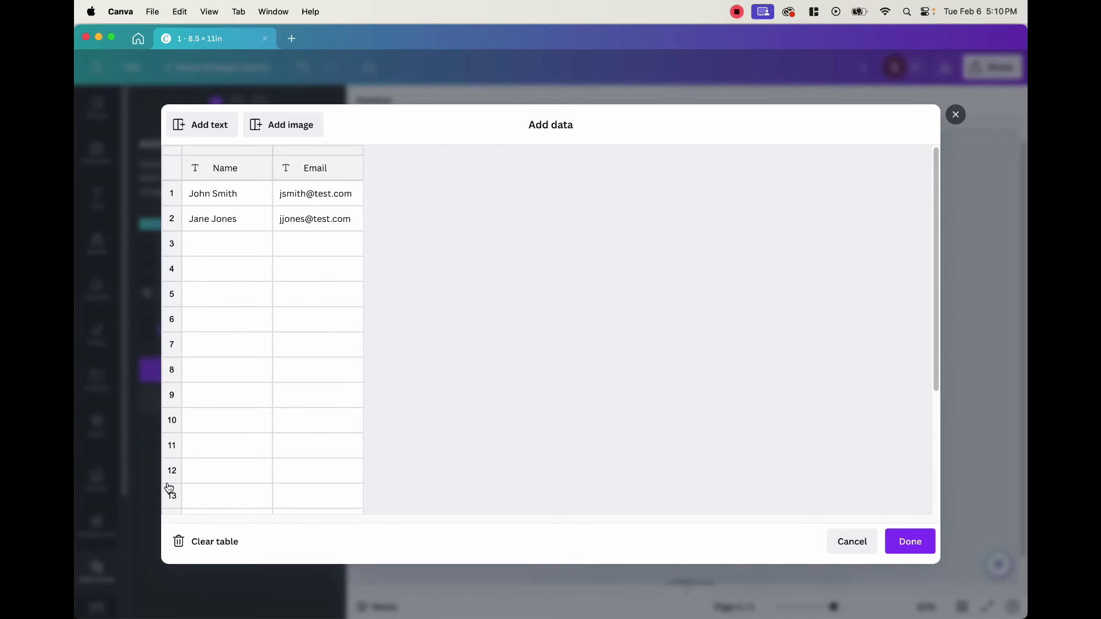
Delete the Email column from the bulk data table
right_click(333, 161)
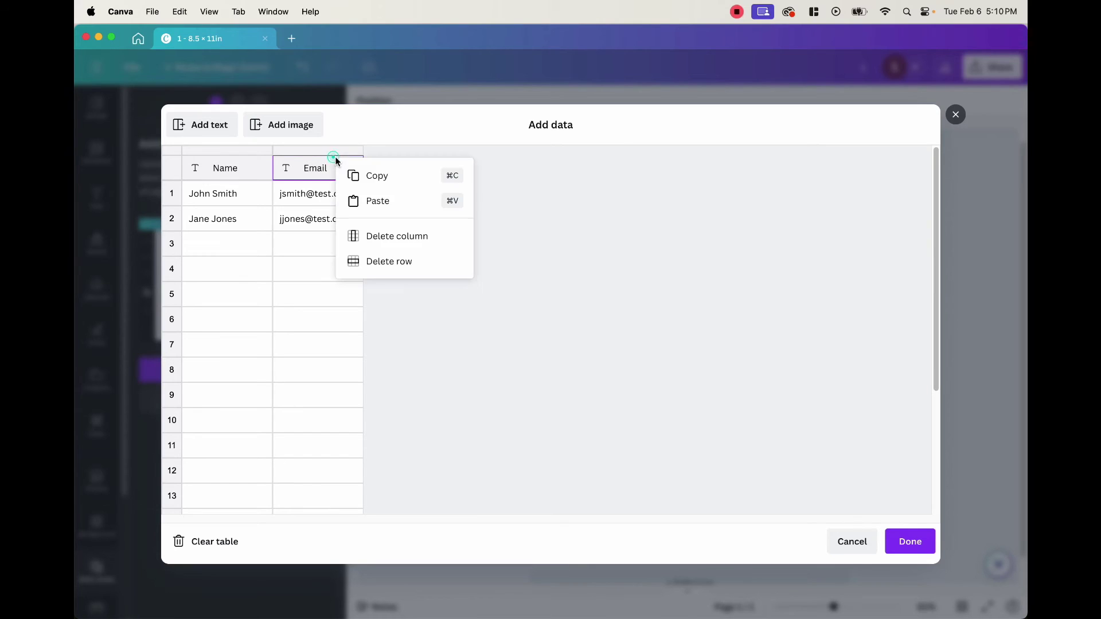
click(384, 237)
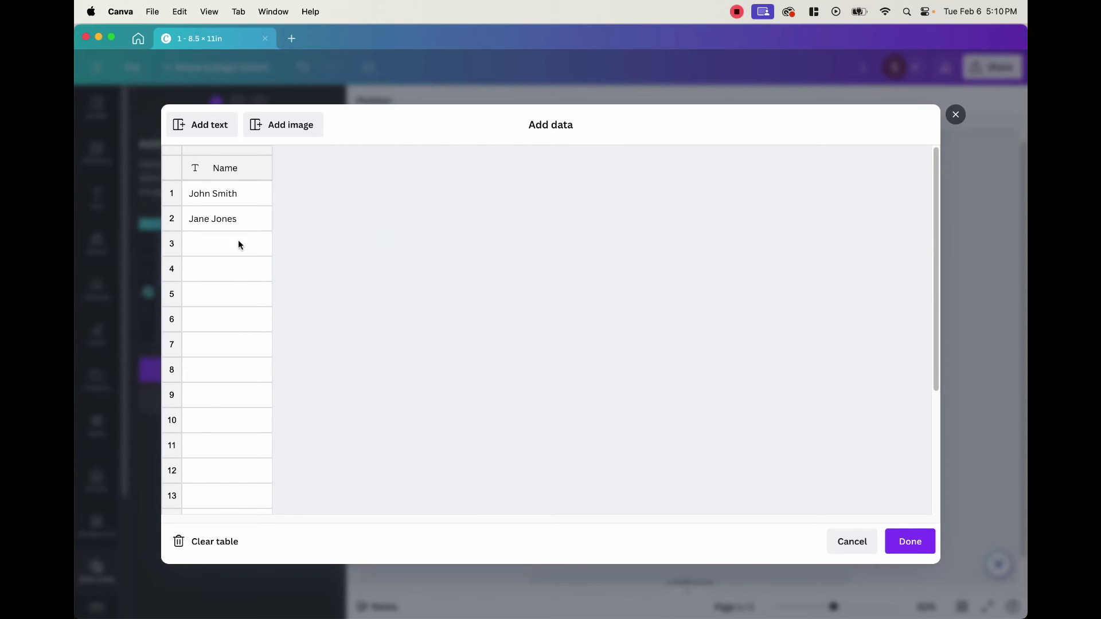
Add a second text column to the bulk data table
click(204, 126)
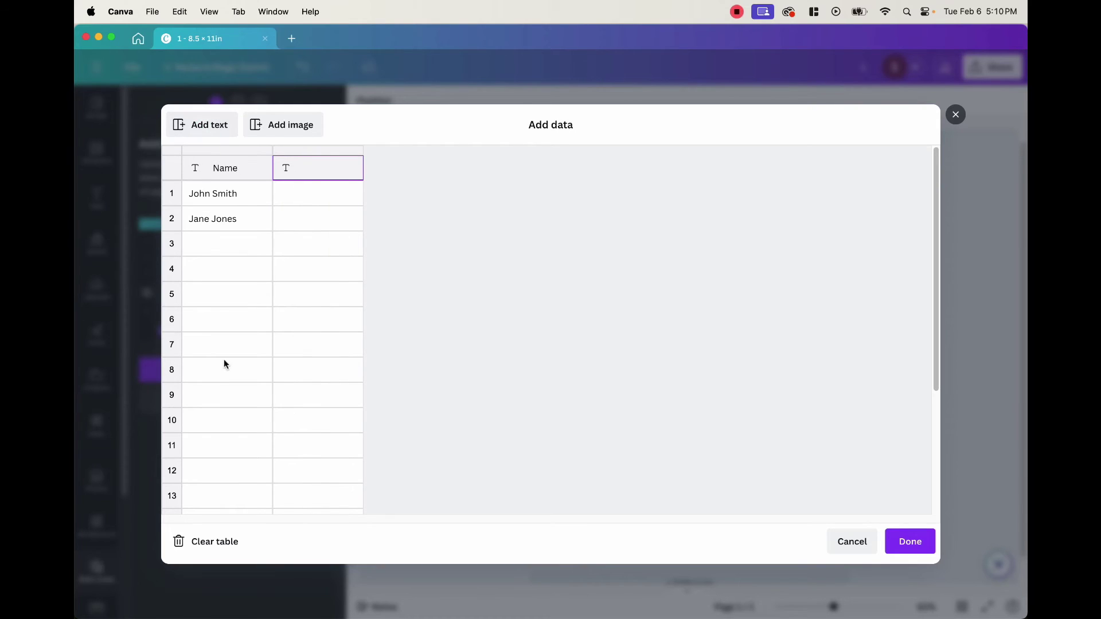
click(286, 124)
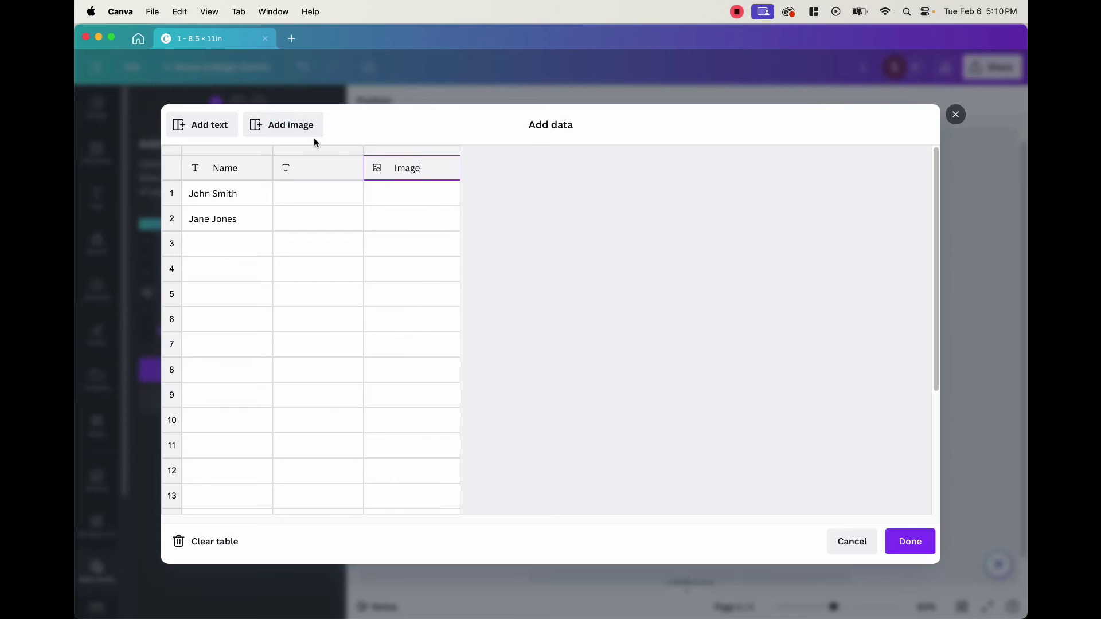
right_click(441, 162)
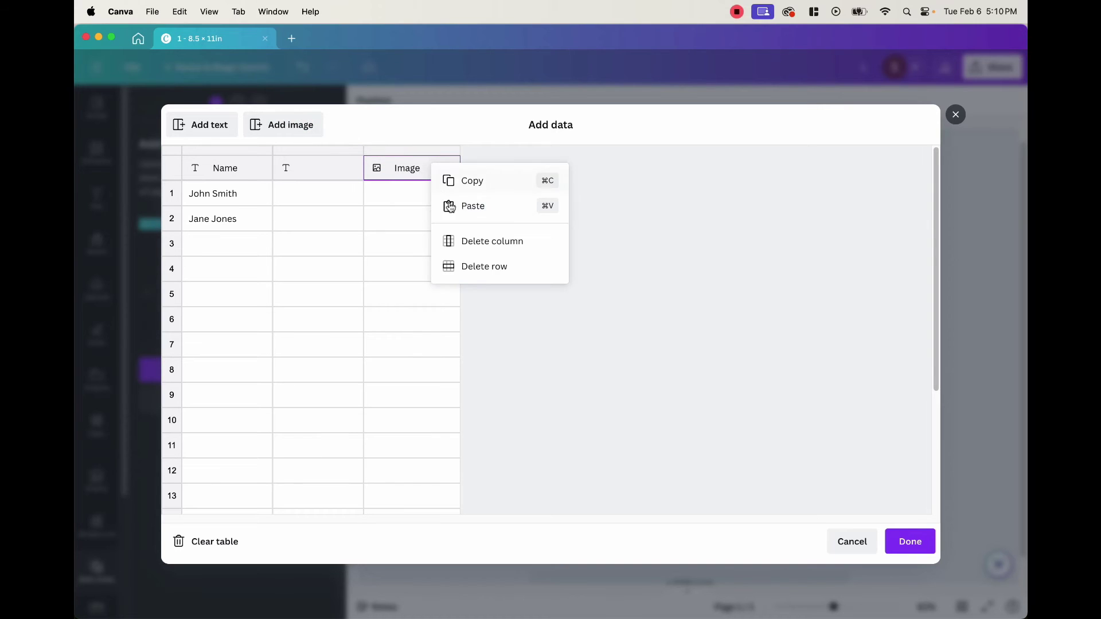
click(462, 241)
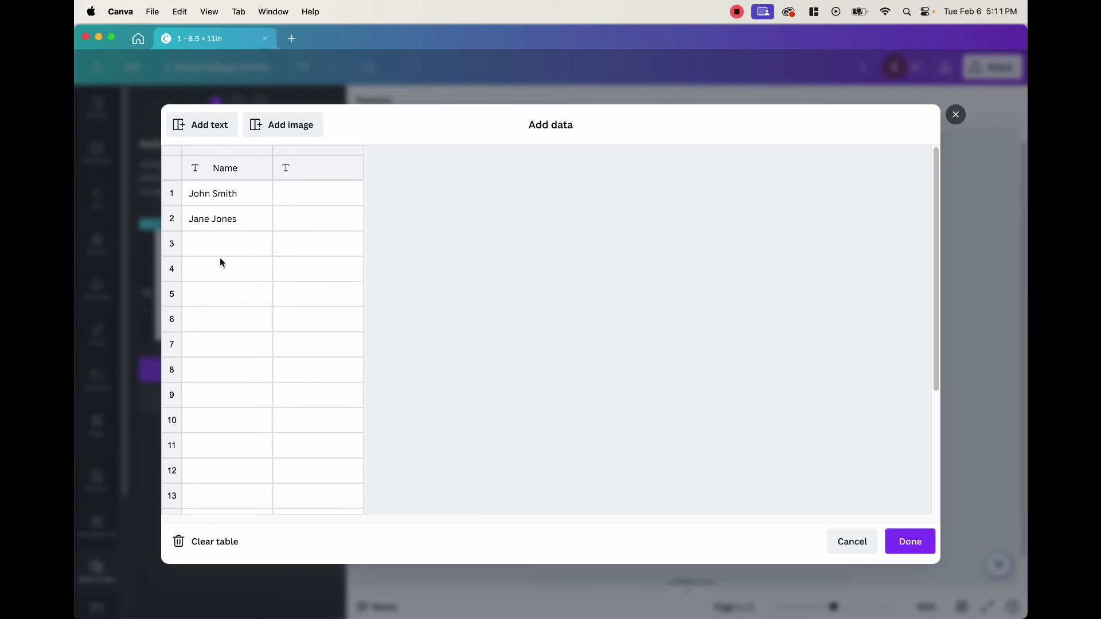
Rename the first data column Right and name the empty second column Left
click(232, 169)
text(ght)
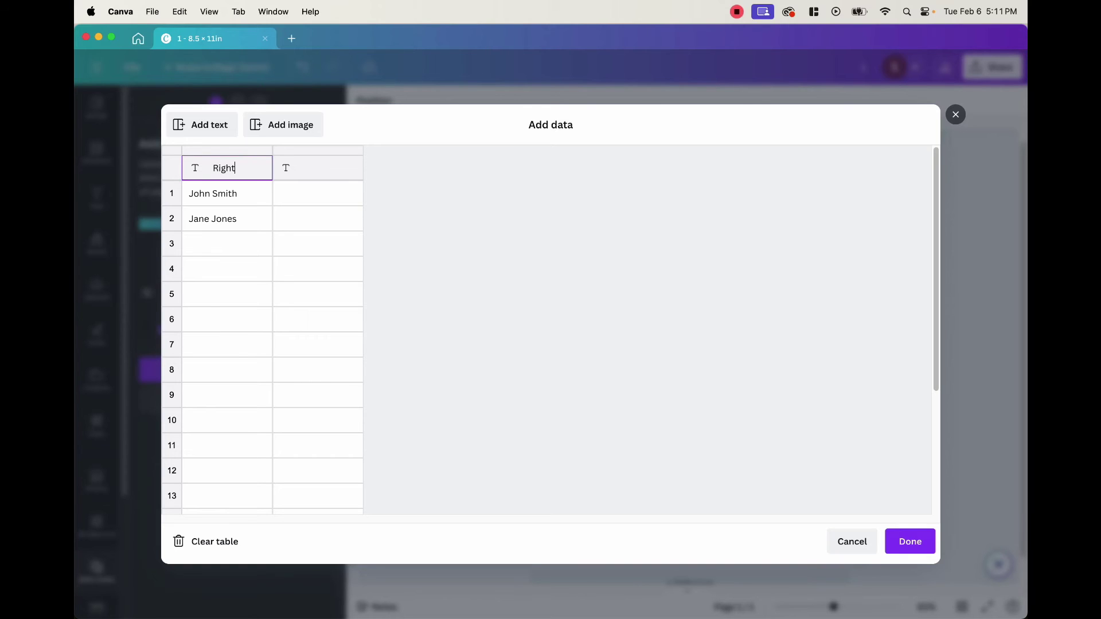
click(328, 171)
text(Left)
Replace the sample name in row 1 of the Right column with the page number 1
scroll(187, 374, down, 5)
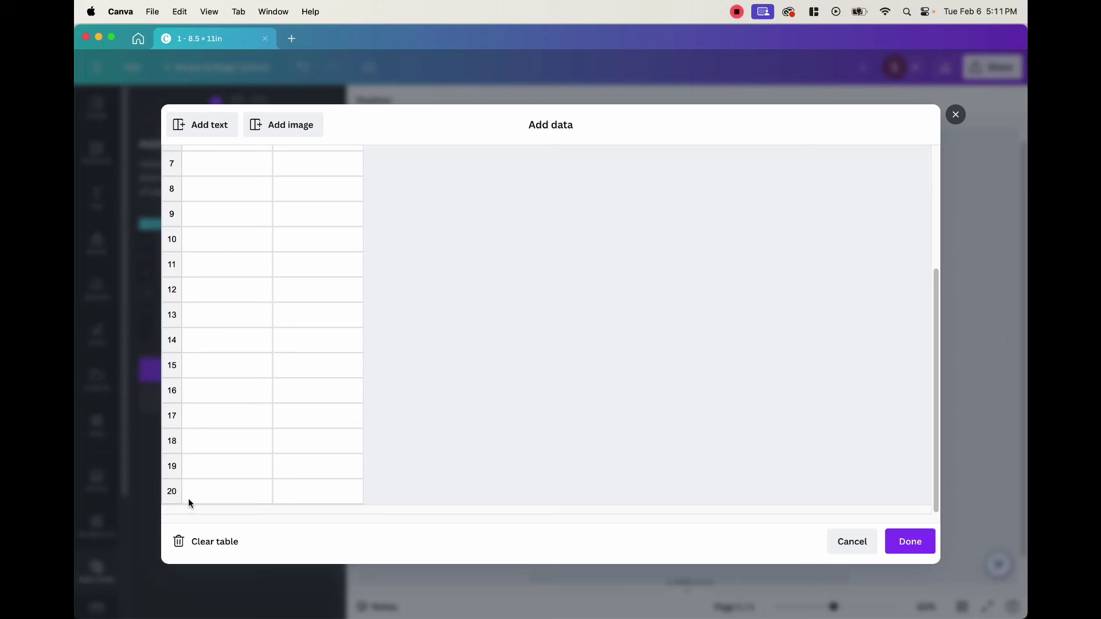
scroll(239, 443, up, 3)
scroll(239, 443, down, 3)
scroll(239, 443, up, 5)
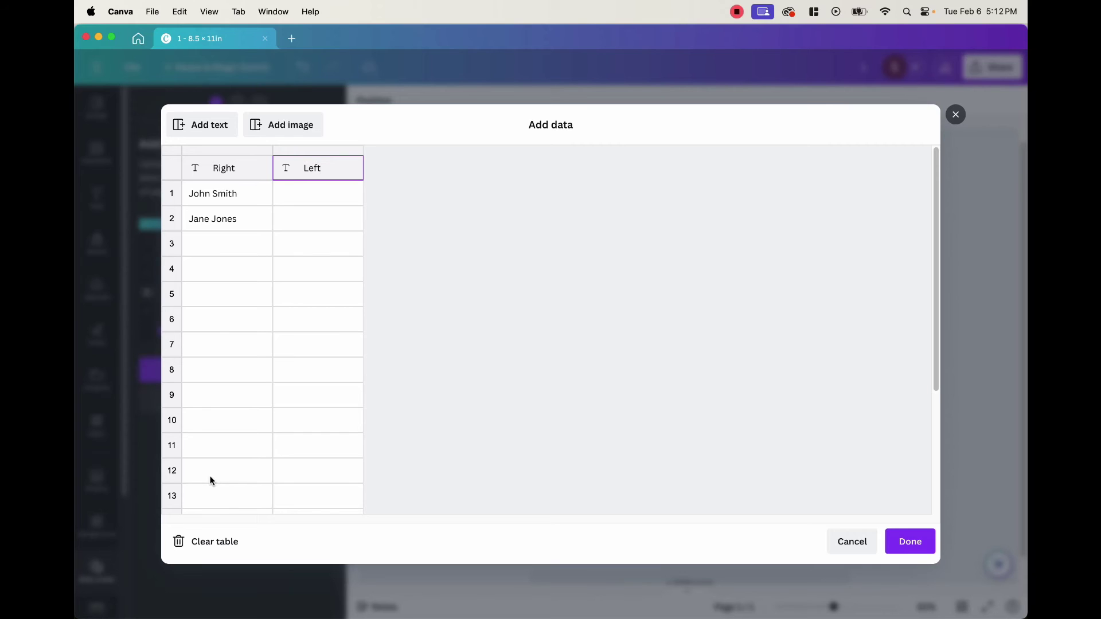
click(225, 189)
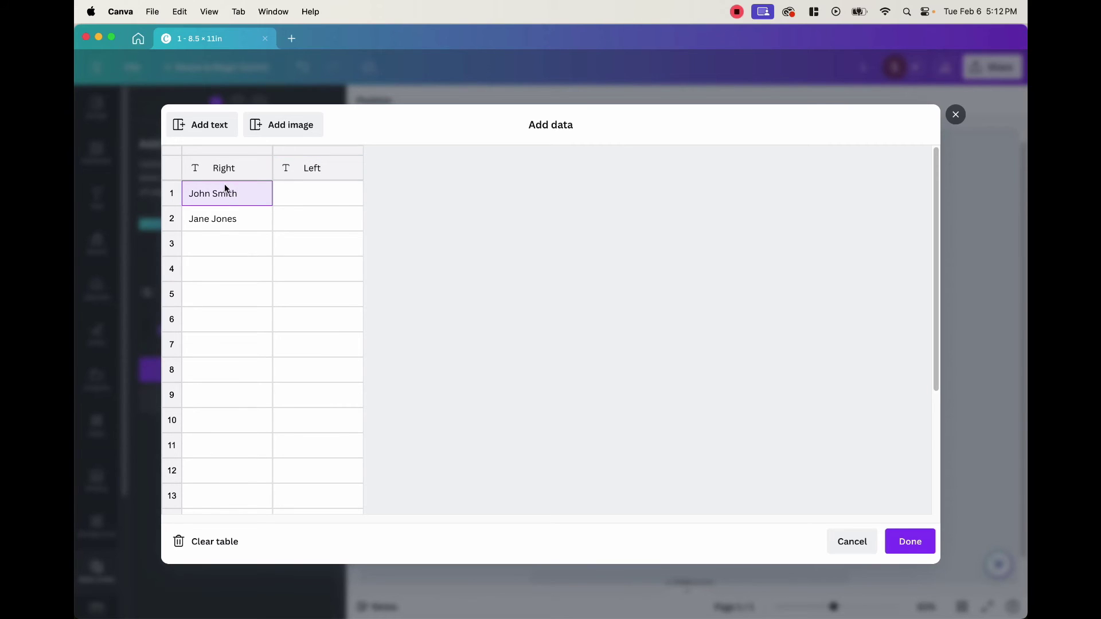
click(438, 216)
click(170, 197)
key(BackSpace)
text(1)
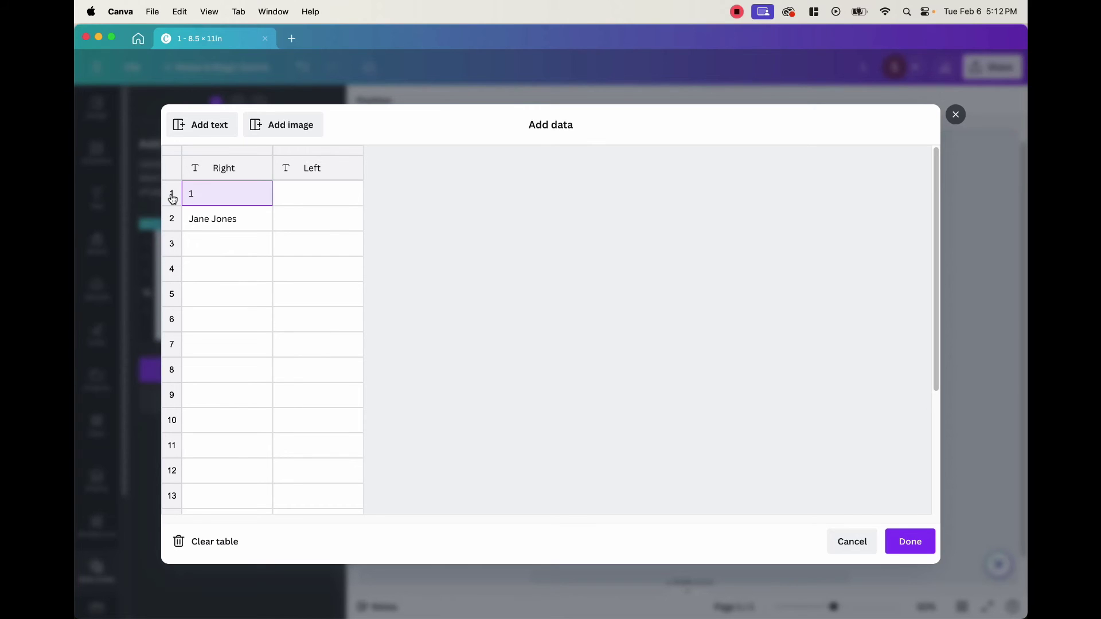
click(313, 199)
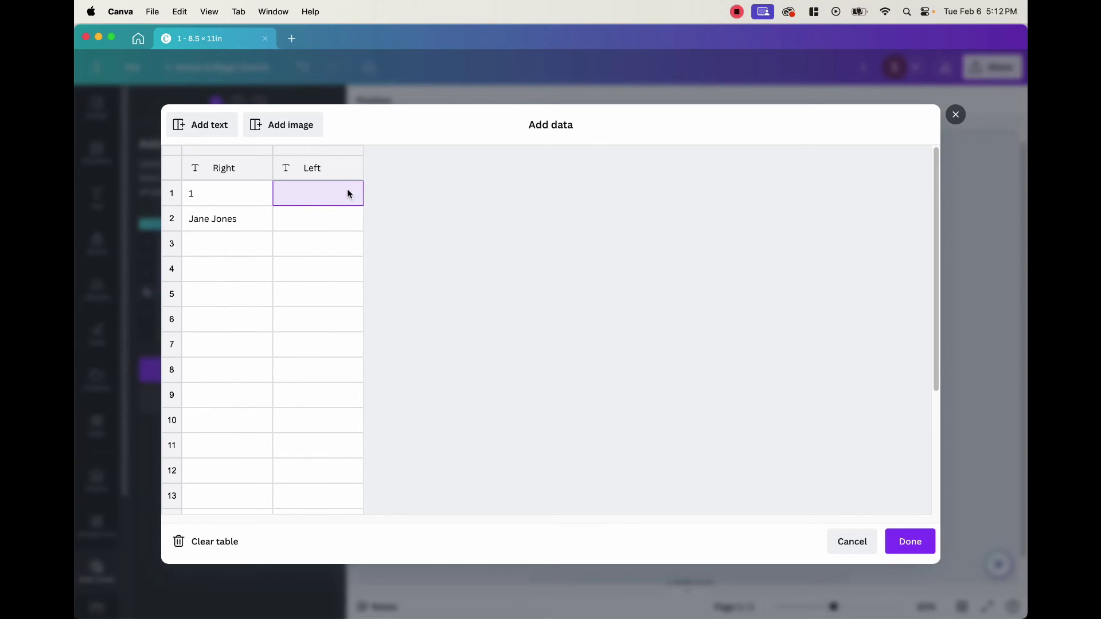
Clear the sample name from row 2 of the Right column and enter 2 in that row's Left cell
click(172, 223)
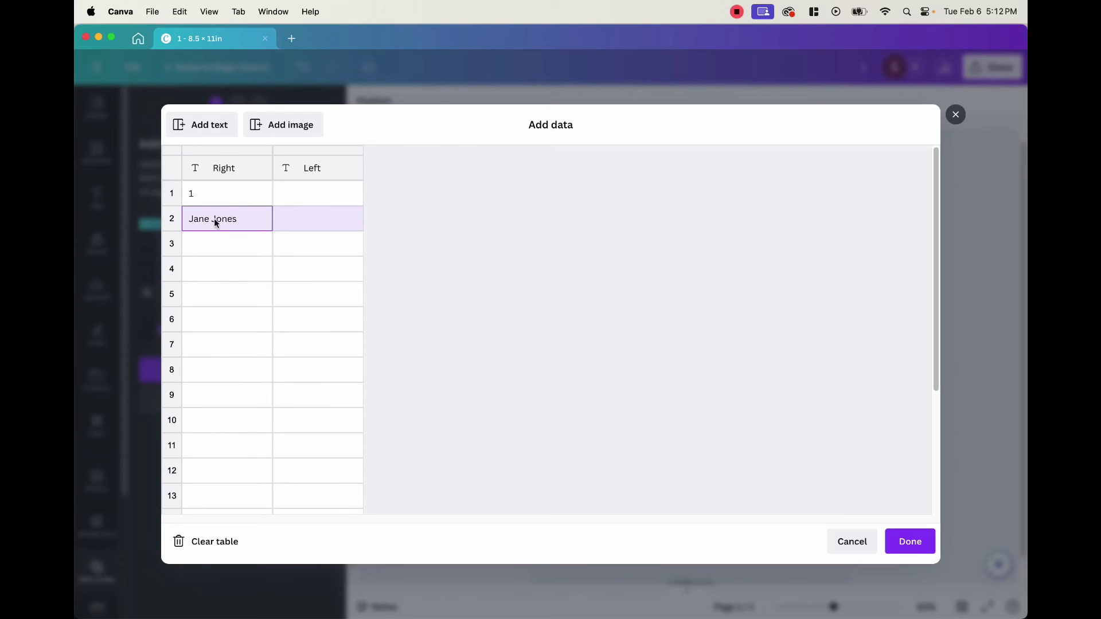
click(214, 218)
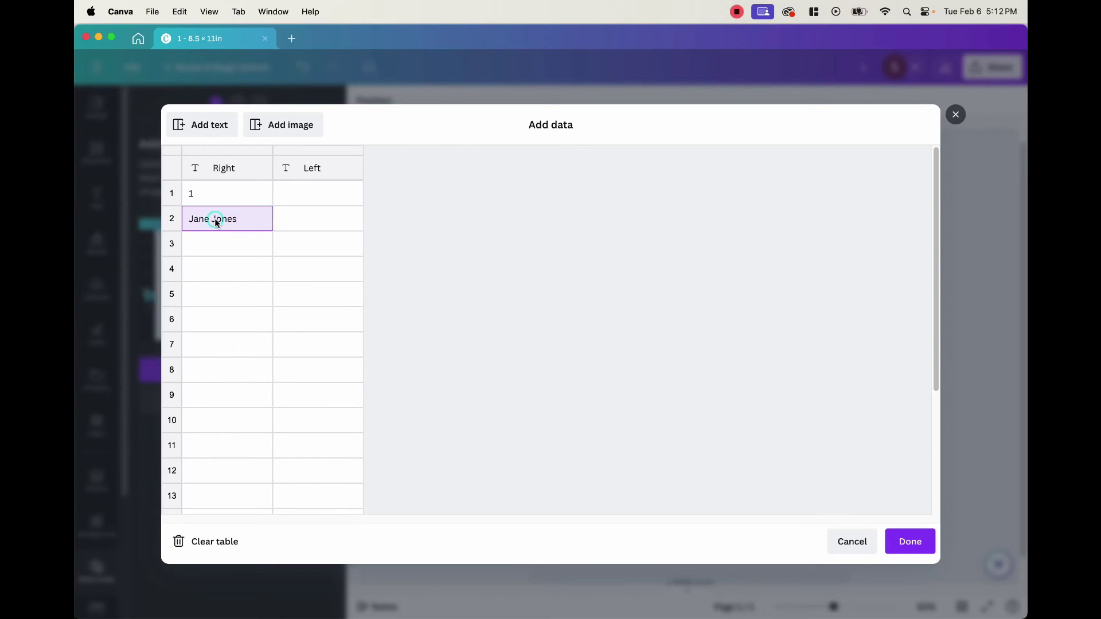
key(BackSpace)
key(BackSpace)
key(BackSpace)
key(BackSpace)
key(BackSpace)
key(BackSpace)
key(BackSpace)
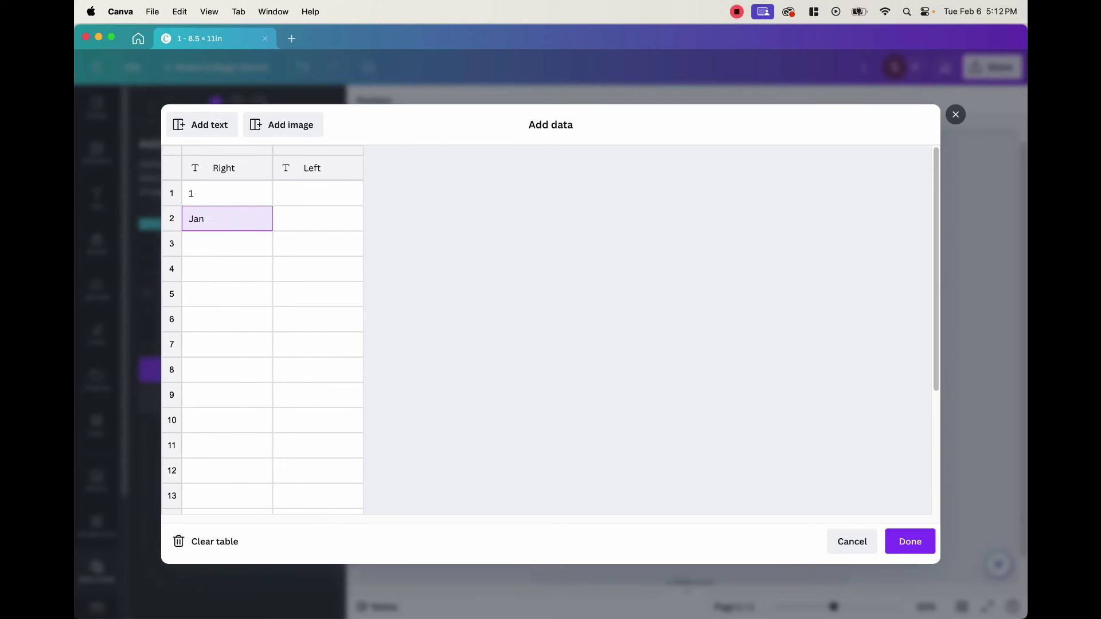
click(303, 218)
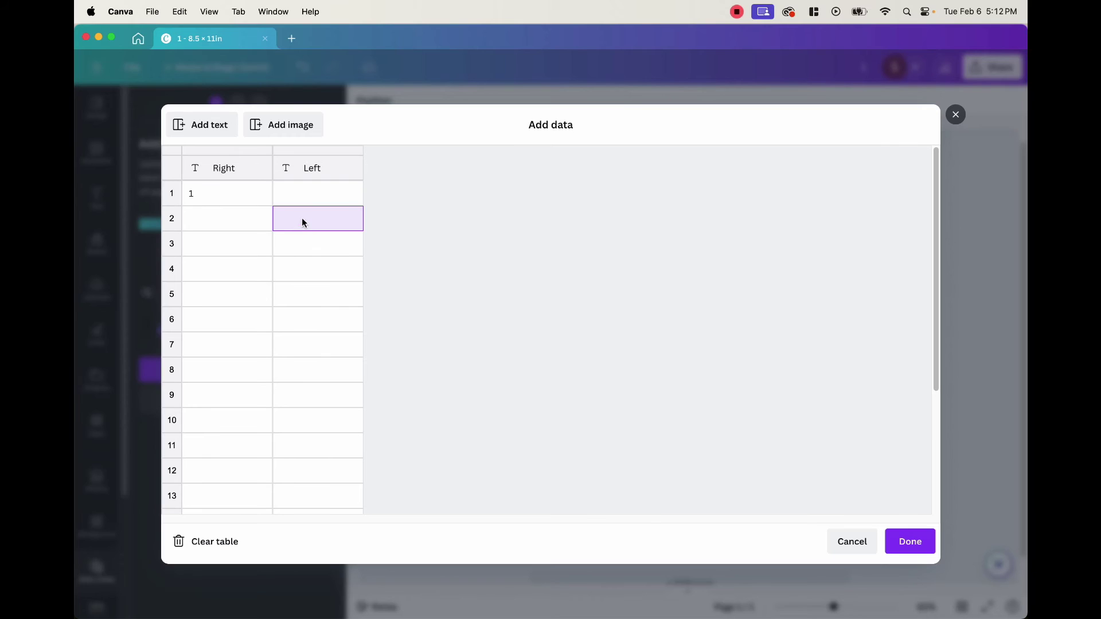
click(303, 219)
text(2)
Enter 3 in the Right column of row 3, 4 in the Left column of row 4 and 5 in the Right column of row 5
click(232, 248)
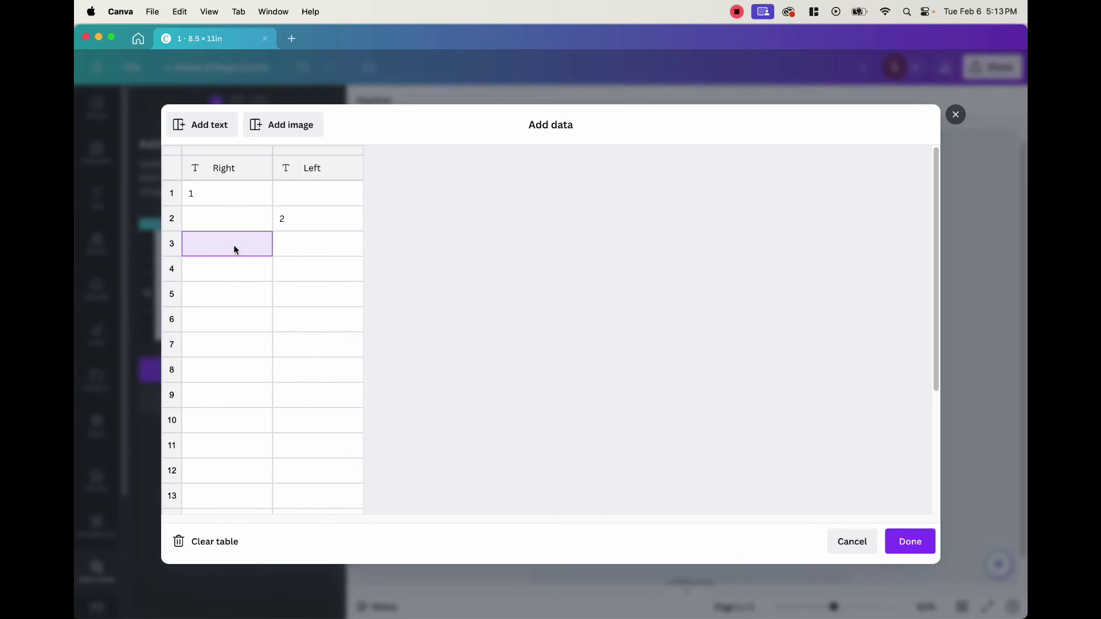
text(3)
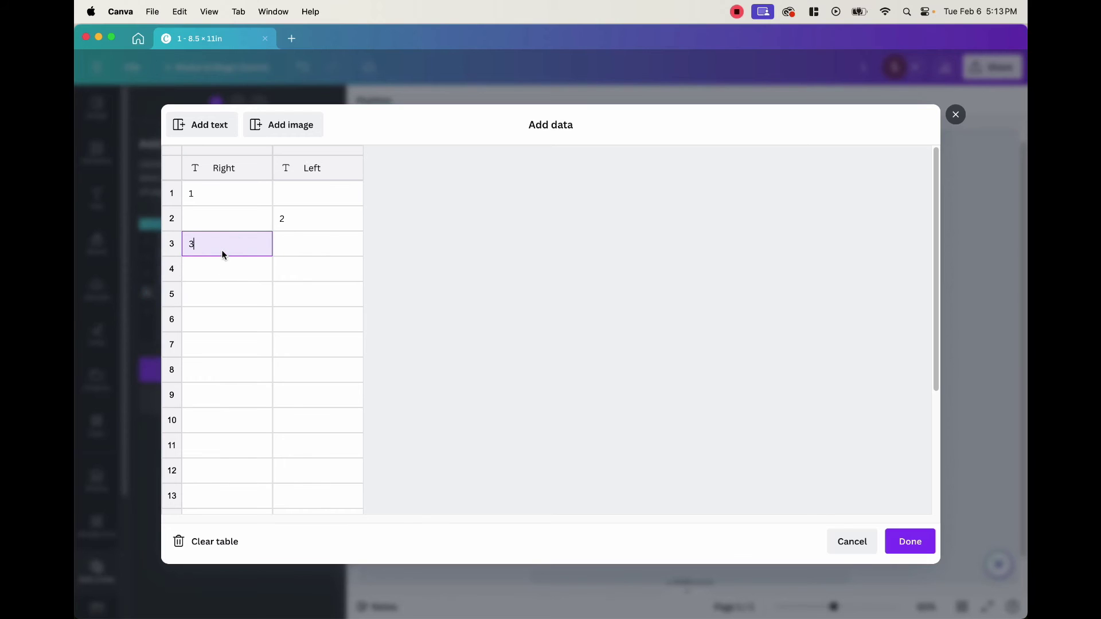
click(298, 270)
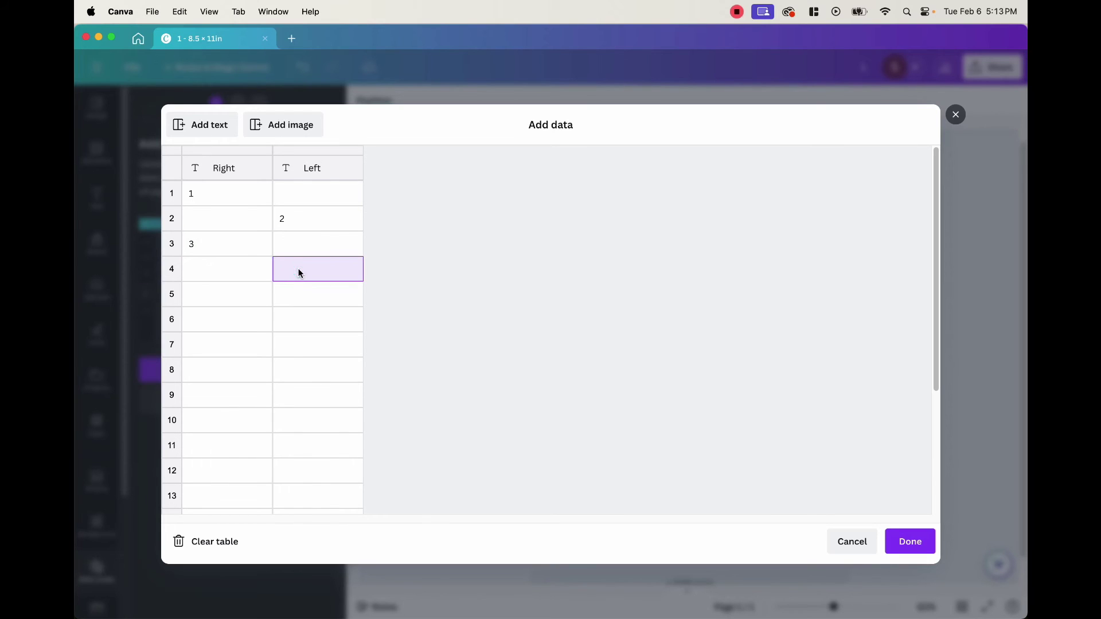
text(4)
click(243, 293)
text(5)
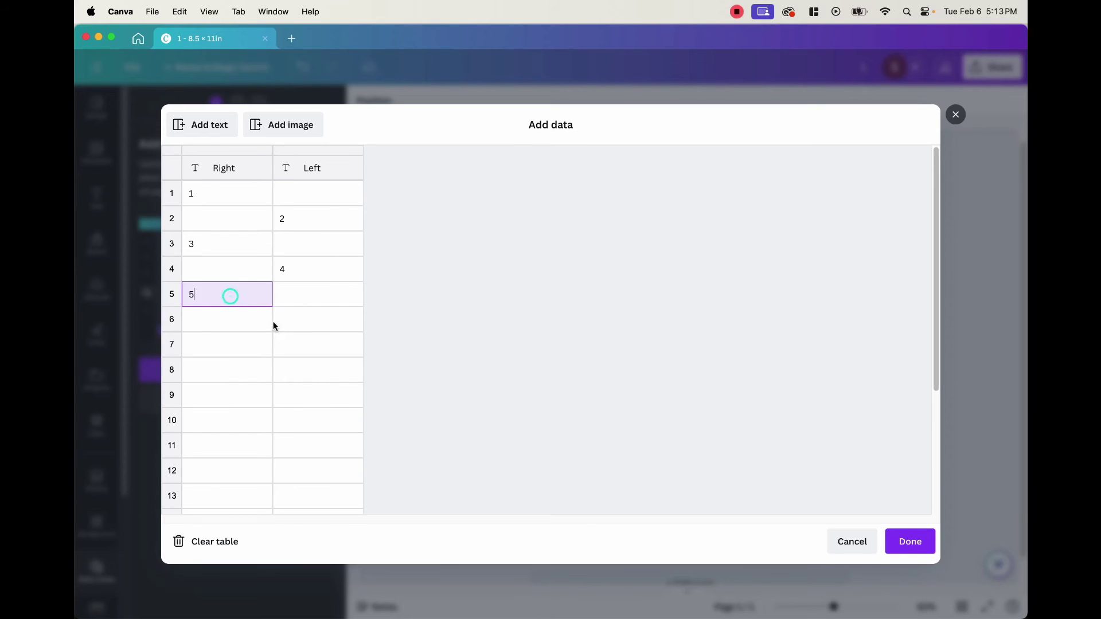
Continue the alternating page numbers with 6 and 8 in the Left column and 7 in the Right column, each in its matching row
click(308, 322)
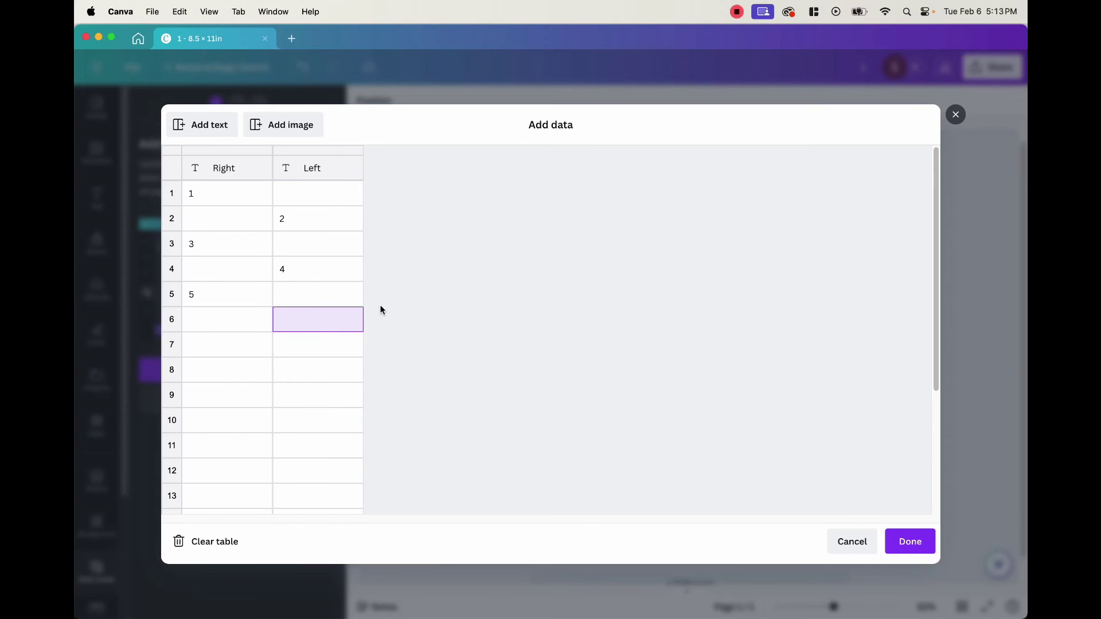
click(337, 314)
click(207, 349)
text(7)
click(313, 375)
click(322, 374)
text(8)
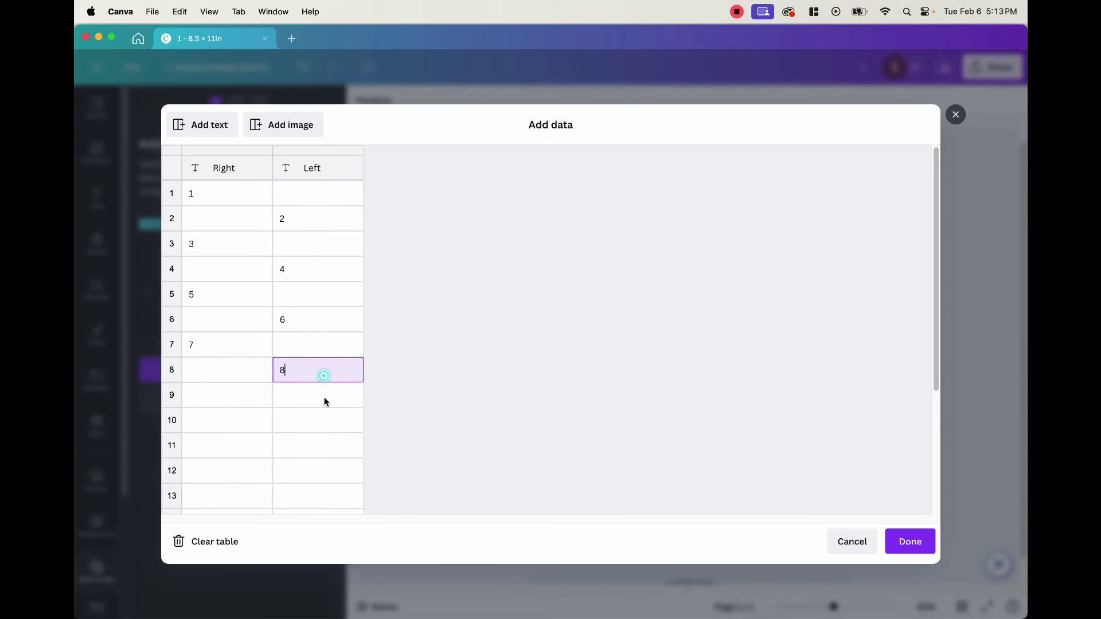
Enter 9 and 11 in the Right column and 10 and 12 in the Left column, each in its matching row, and finish the data entry
click(243, 416)
key(Up)
text(9)
click(305, 422)
text(10)
click(343, 446)
click(246, 444)
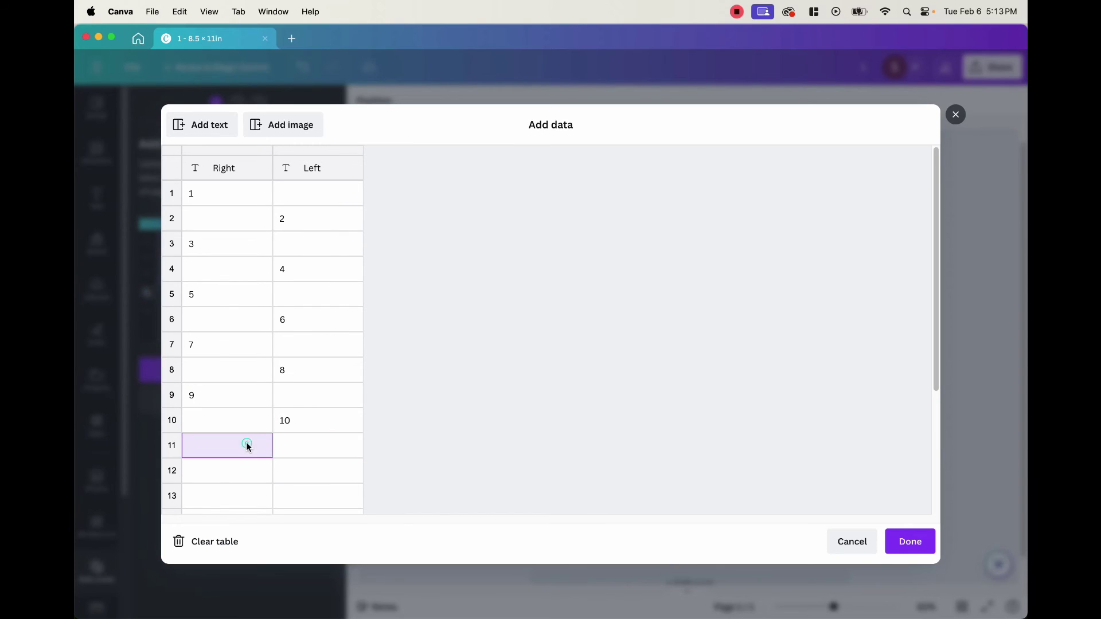
text(11)
click(331, 476)
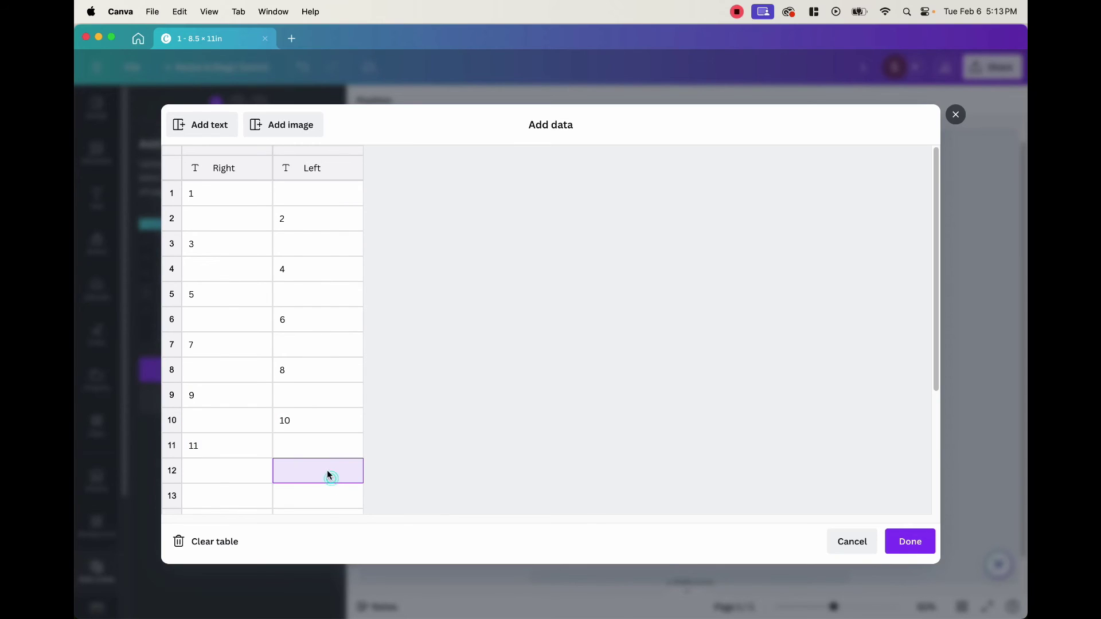
text(12)
click(915, 549)
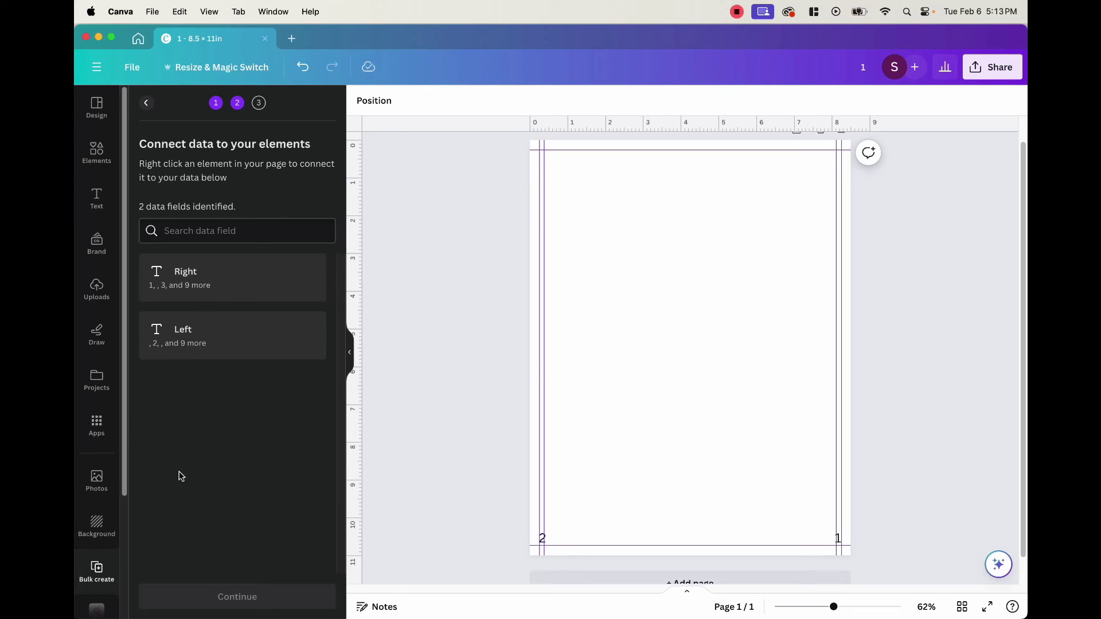
Connect the page number 1 text box to the Right data field and widen it toward the page's center so the placeholder fits on one line
click(696, 325)
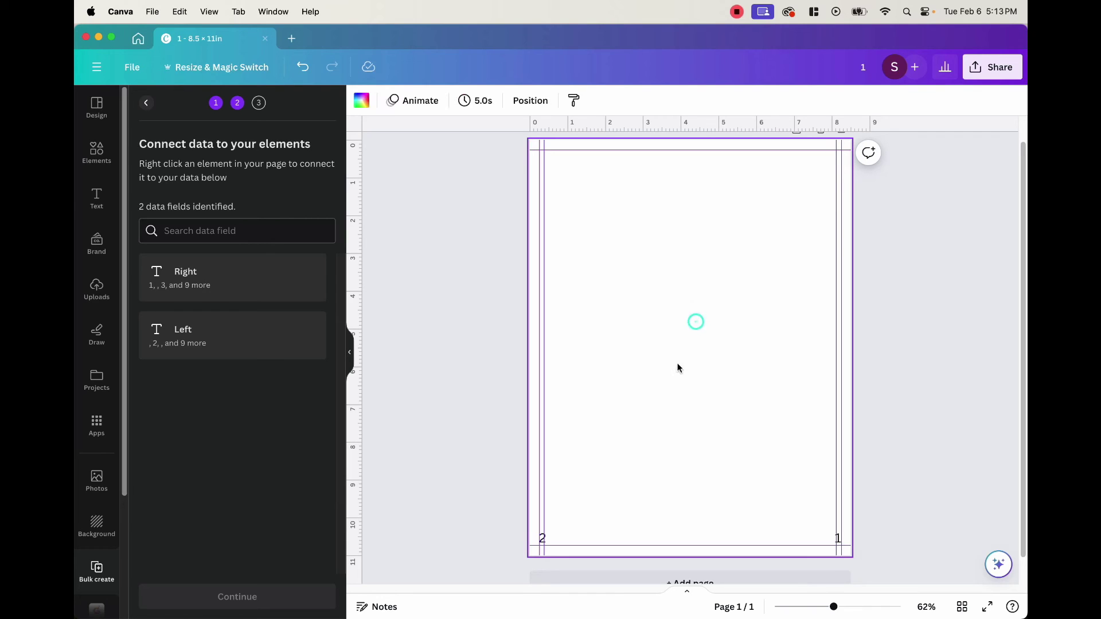
click(835, 536)
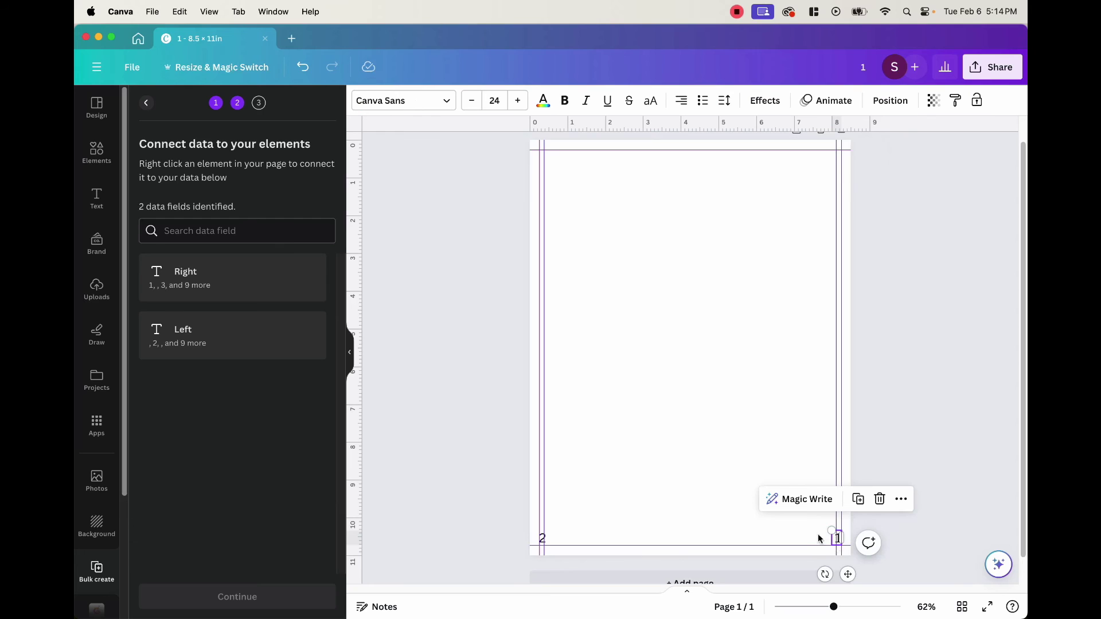
click(902, 500)
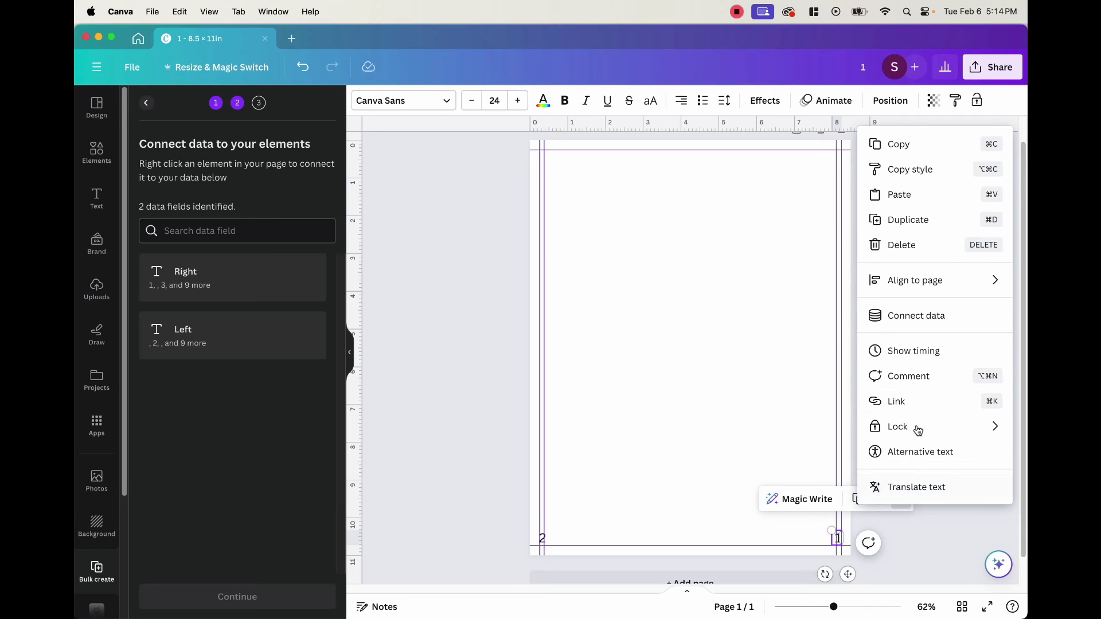
click(929, 321)
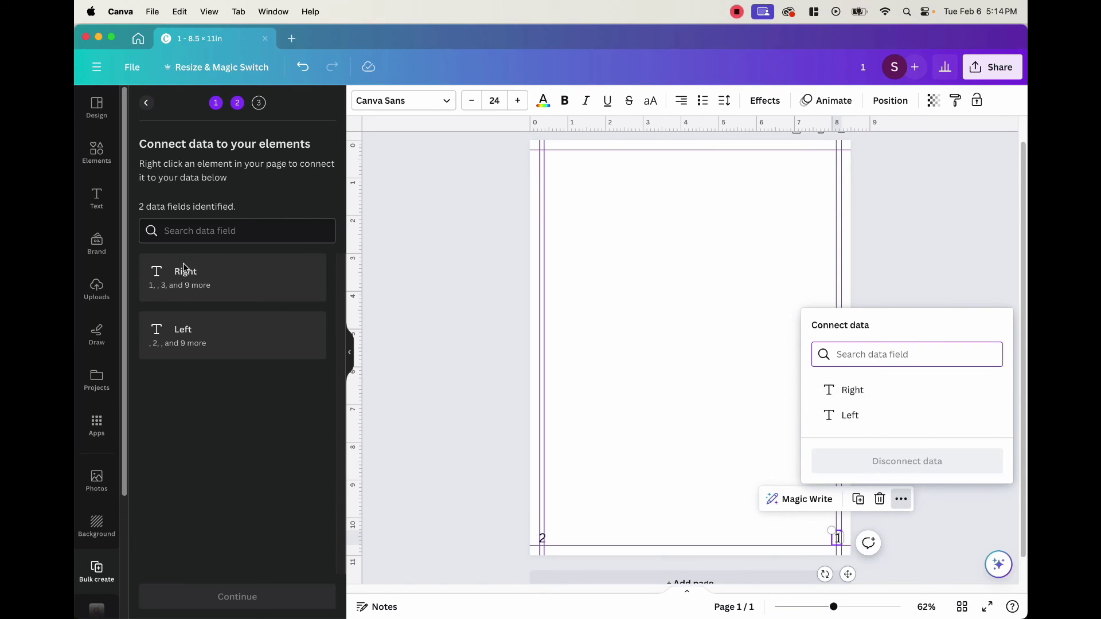
click(864, 396)
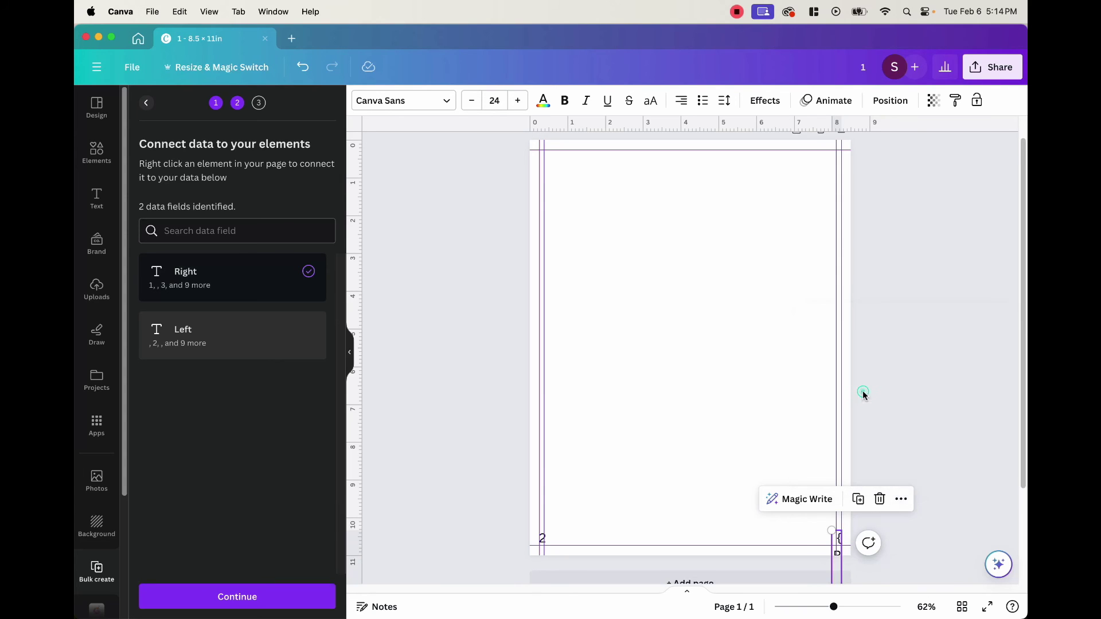
scroll(857, 496, down, 3)
drag(834, 477, 783, 474)
click(614, 485)
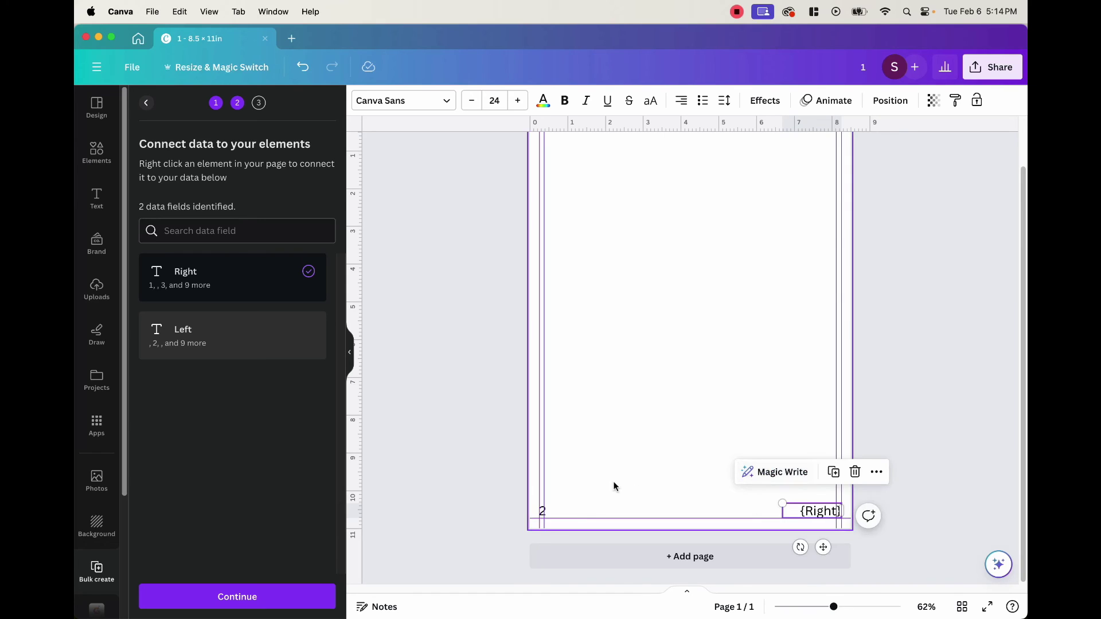
Connect the page number 2 text box to the Left data field and widen it toward the page's center
click(551, 509)
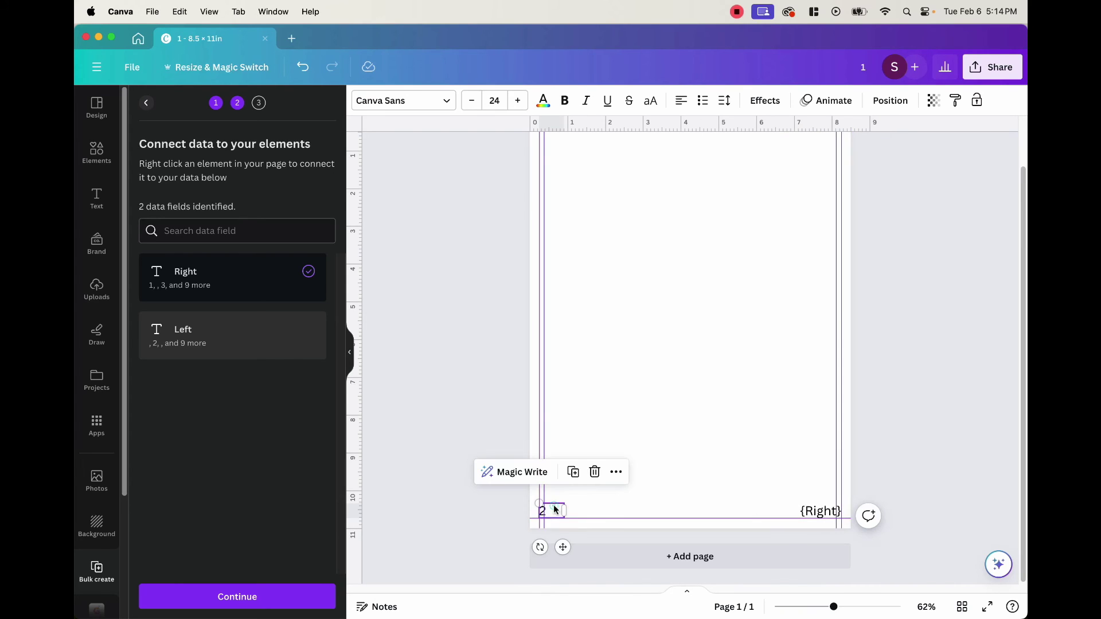
click(615, 475)
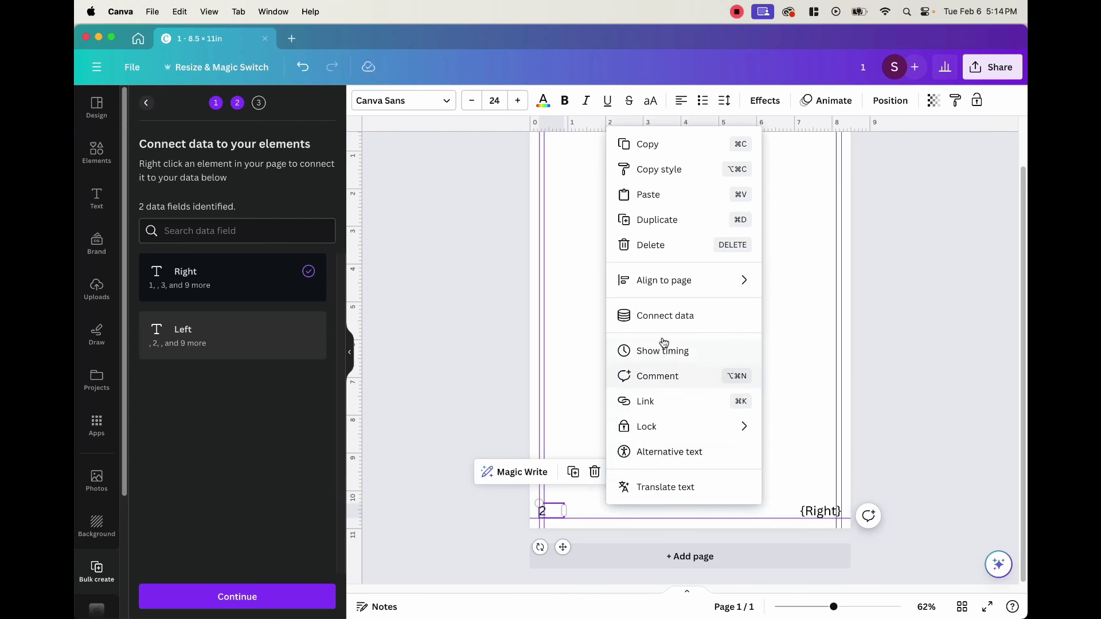
click(667, 316)
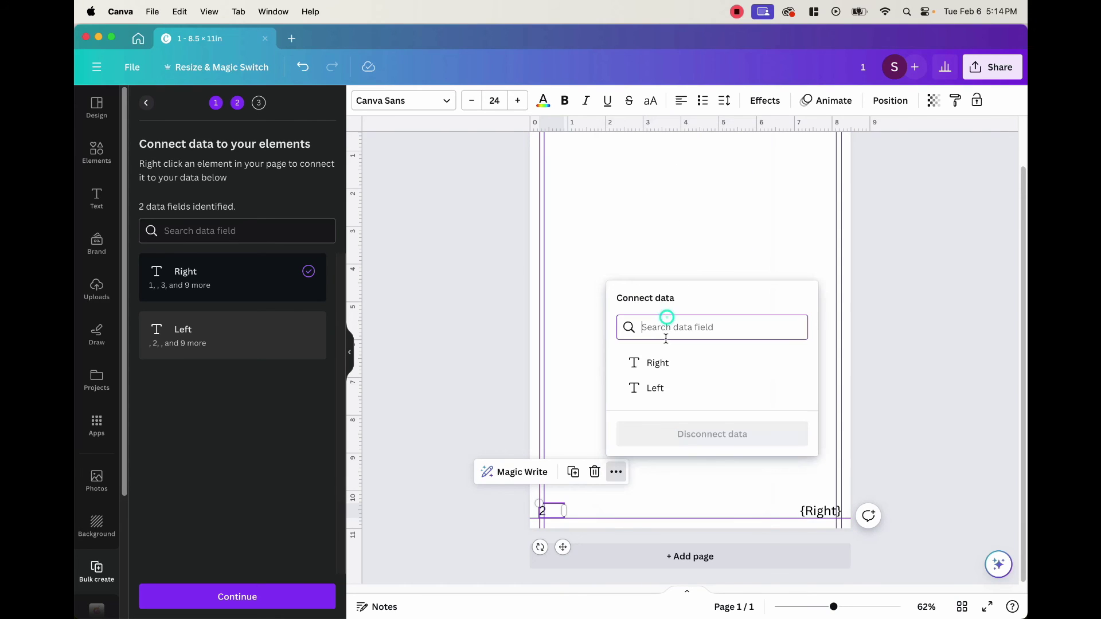
click(660, 390)
mouse_move(572, 532)
mouse_down()
mouse_move(612, 524)
mouse_move(591, 523)
mouse_up()
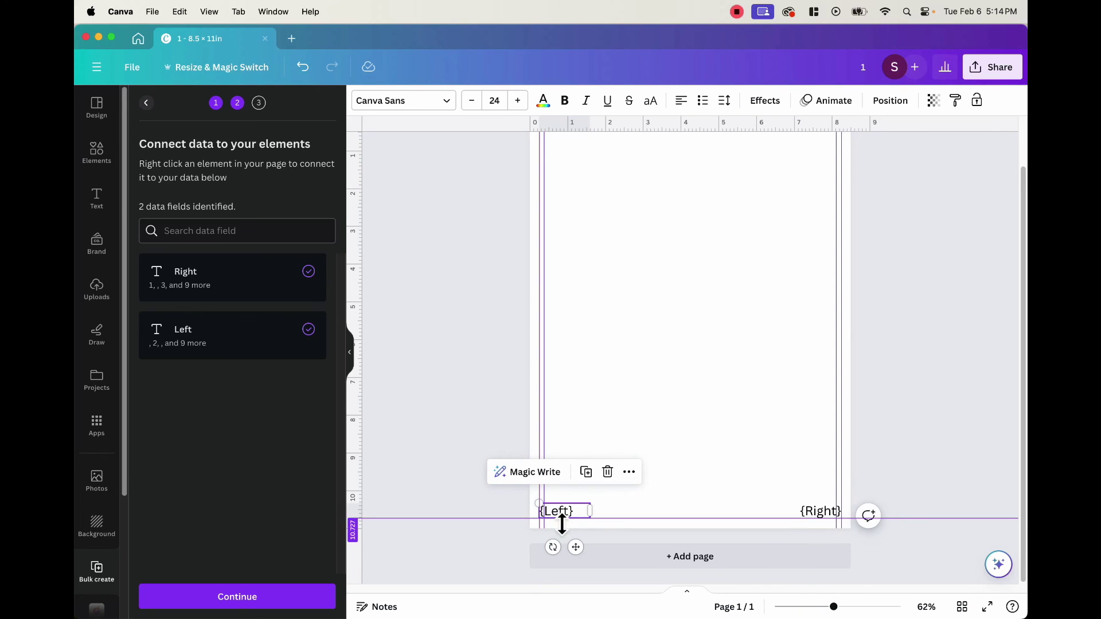
click(702, 465)
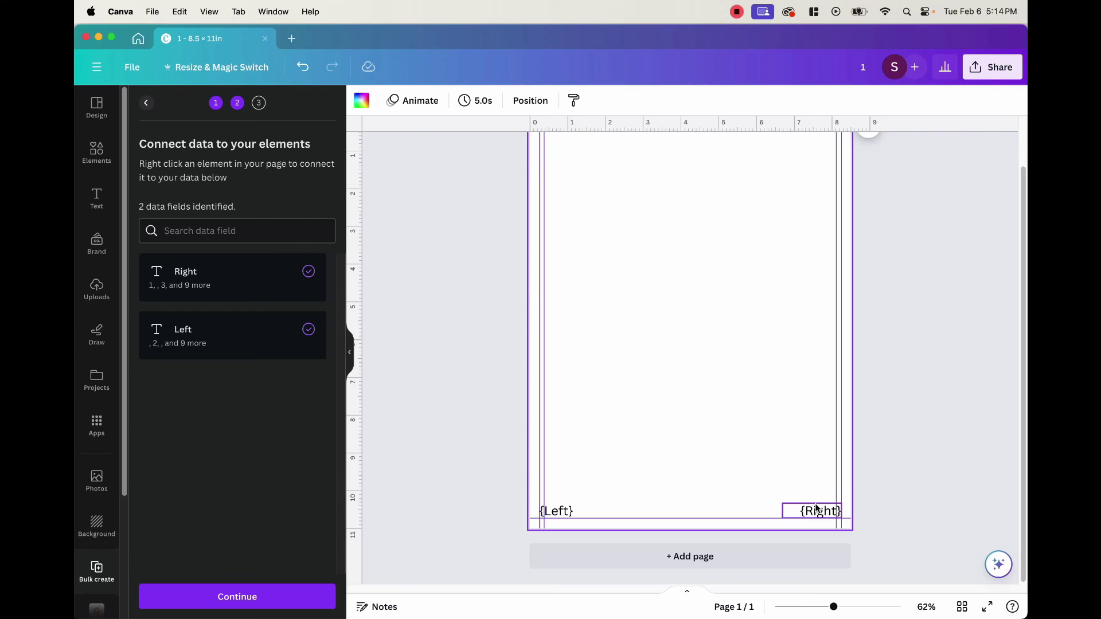
scroll(927, 310, up, 2)
scroll(979, 285, down, 2)
scroll(1021, 239, up, 1)
scroll(1022, 240, up, 1)
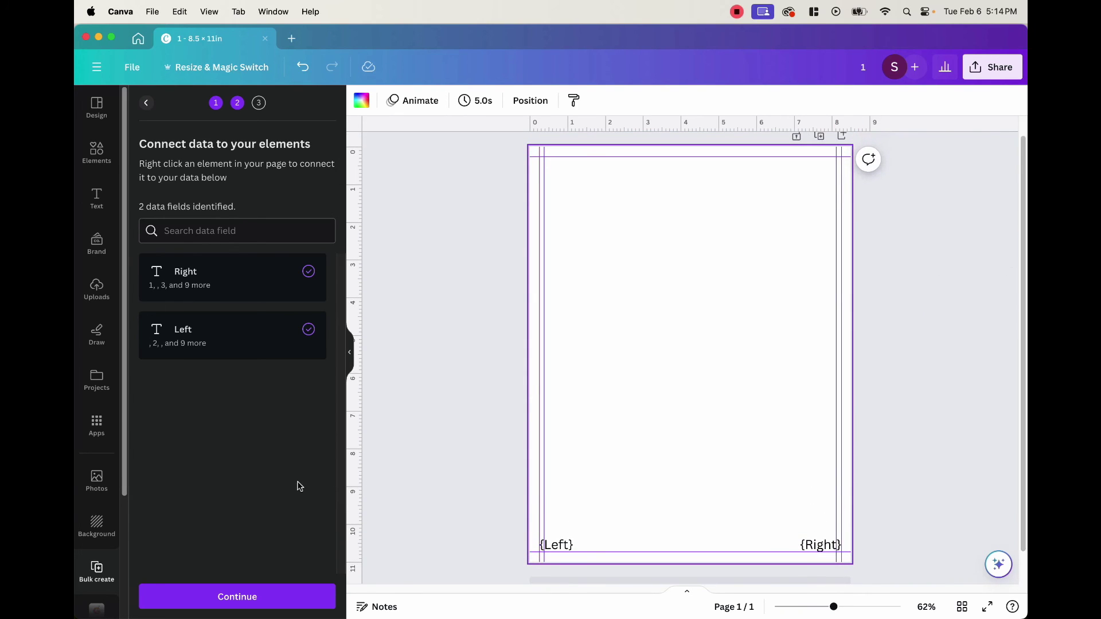
Generate the 12 designs from all the connected data rows and collapse the side panel in the new design
click(238, 597)
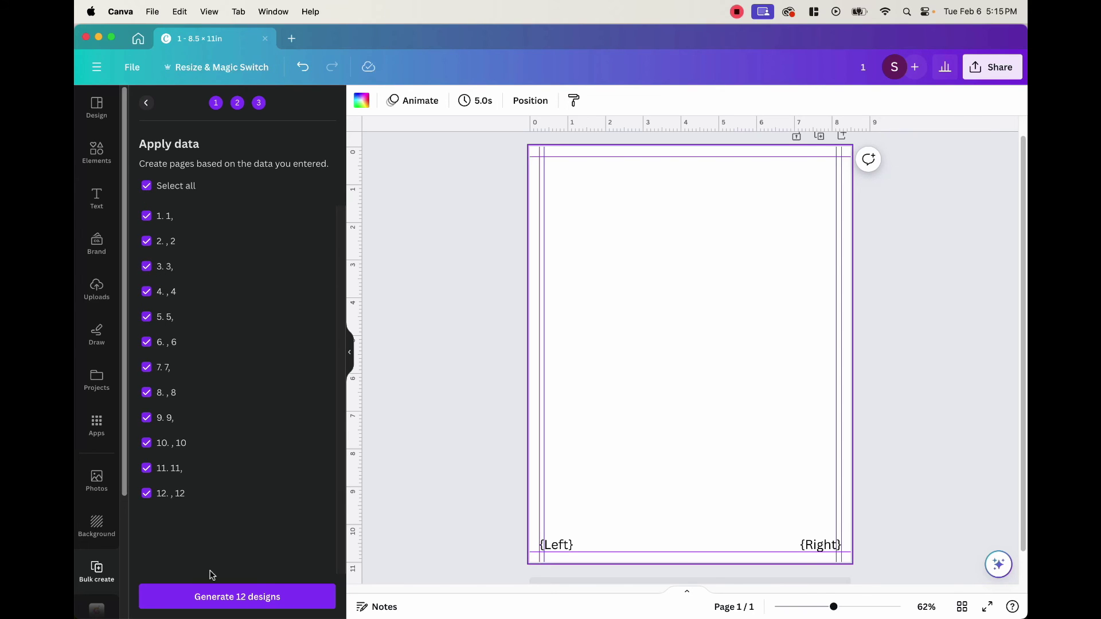
click(264, 600)
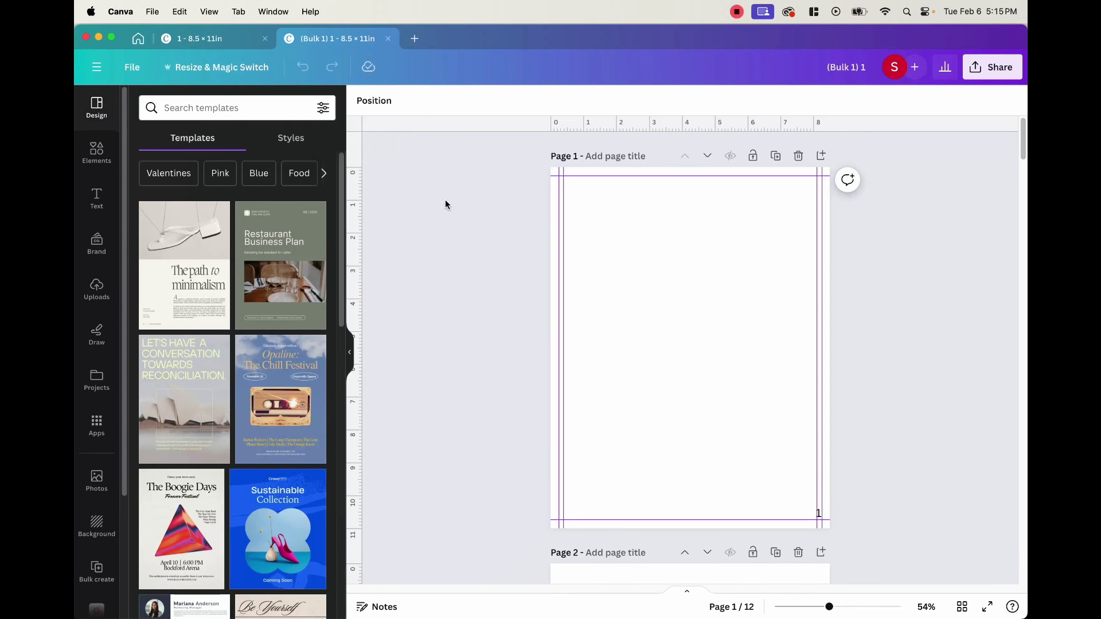
click(352, 363)
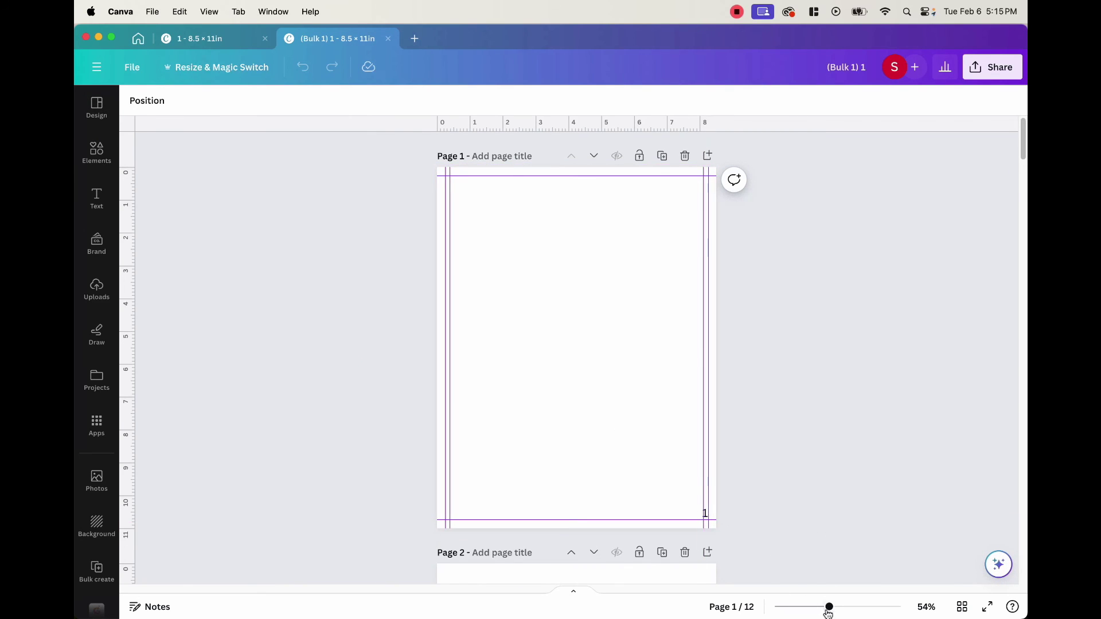
Review the page numbers across all 12 generated pages, checking that odd and even numbers alternate sides, and return to page 1
drag(827, 613, 831, 612)
scroll(823, 528, down, 5)
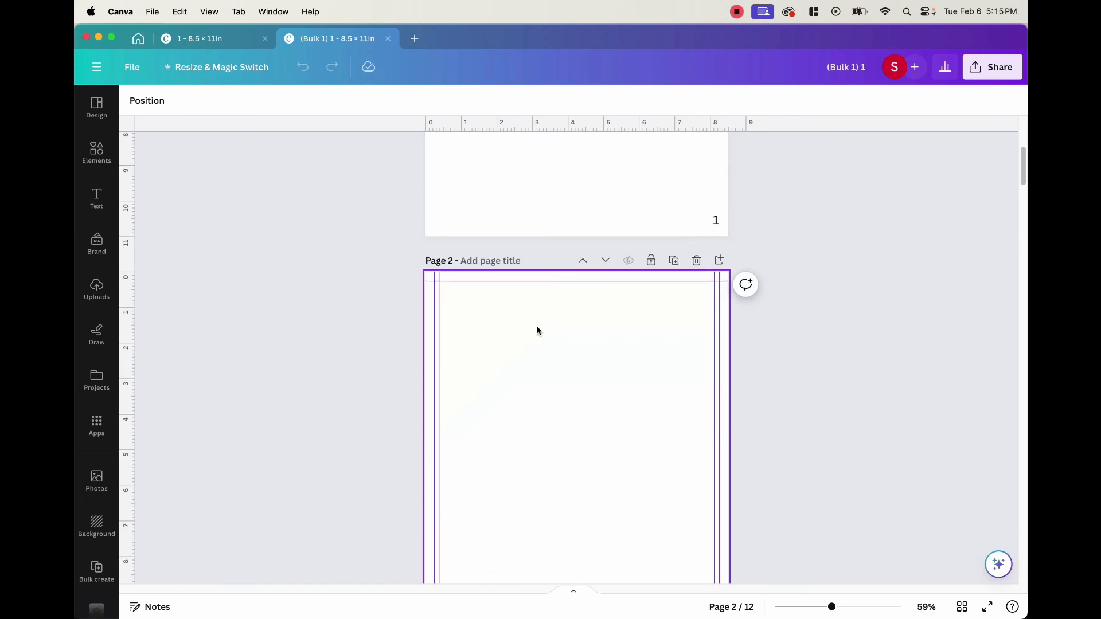
scroll(488, 356, down, 5)
scroll(715, 381, down, 7)
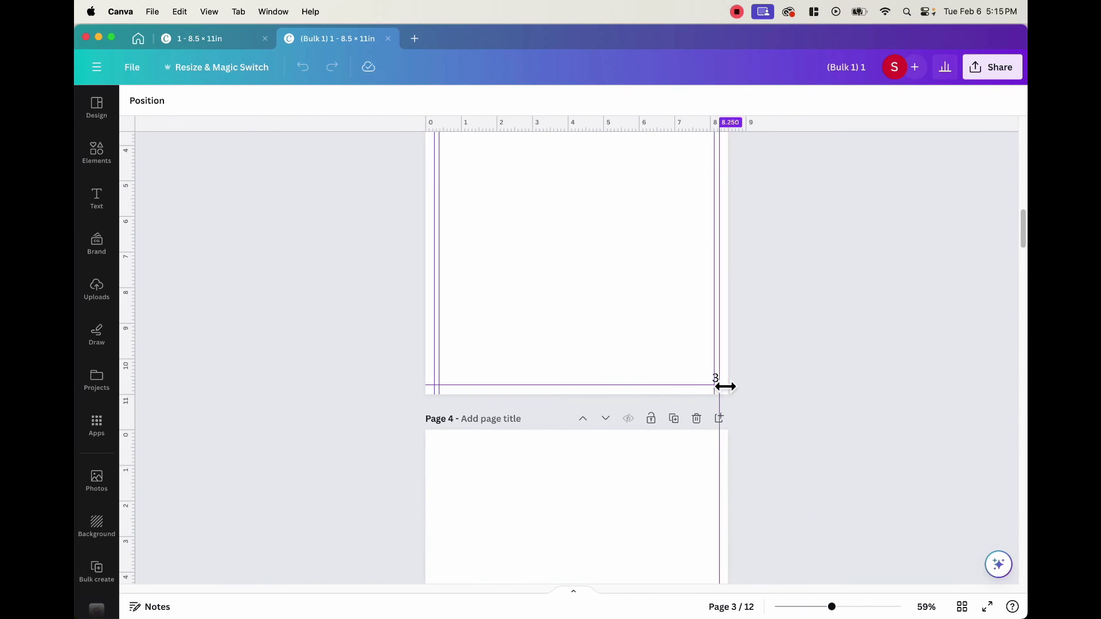
scroll(690, 386, down, 10)
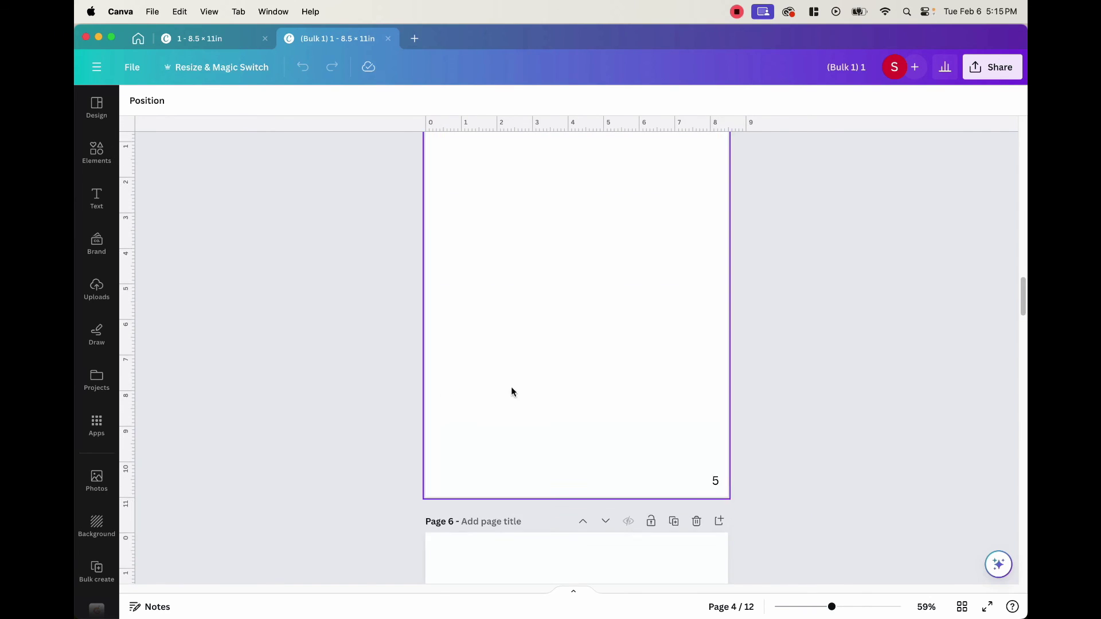
scroll(512, 392, down, 8)
scroll(461, 405, down, 12)
scroll(437, 420, down, 15)
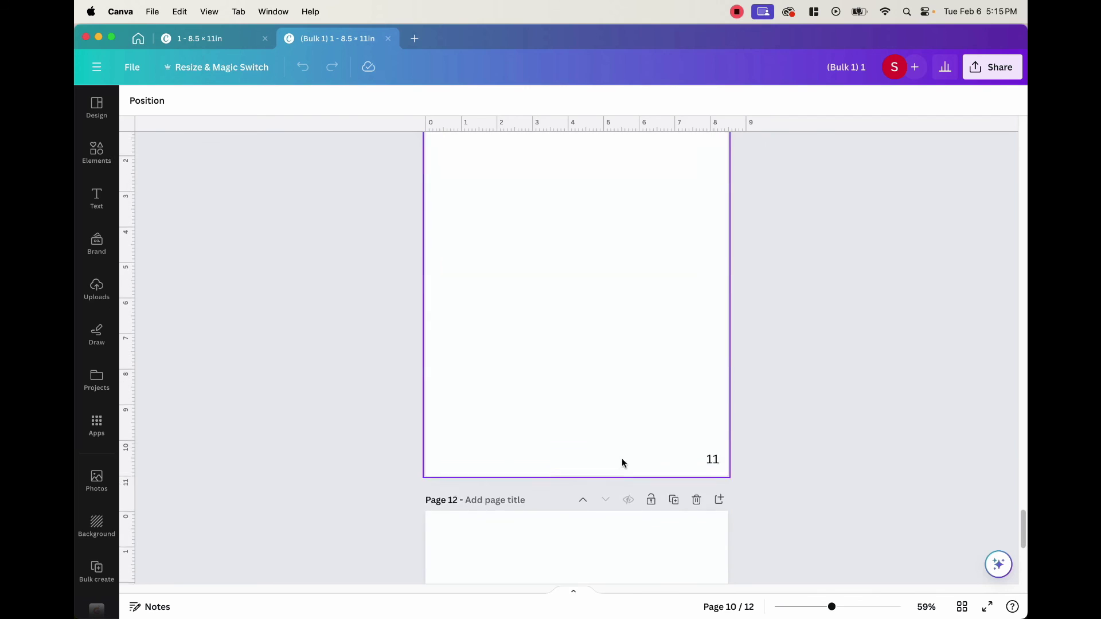
scroll(621, 462, down, 8)
drag(1025, 559, 1015, 147)
scroll(1015, 147, up, 1)
Return to the original 8.5 × 11in design and take Bulk create back to its initial Add your data stage
key(ctrl+shift+Tab)
click(146, 104)
click(145, 103)
click(145, 103)
click(306, 437)
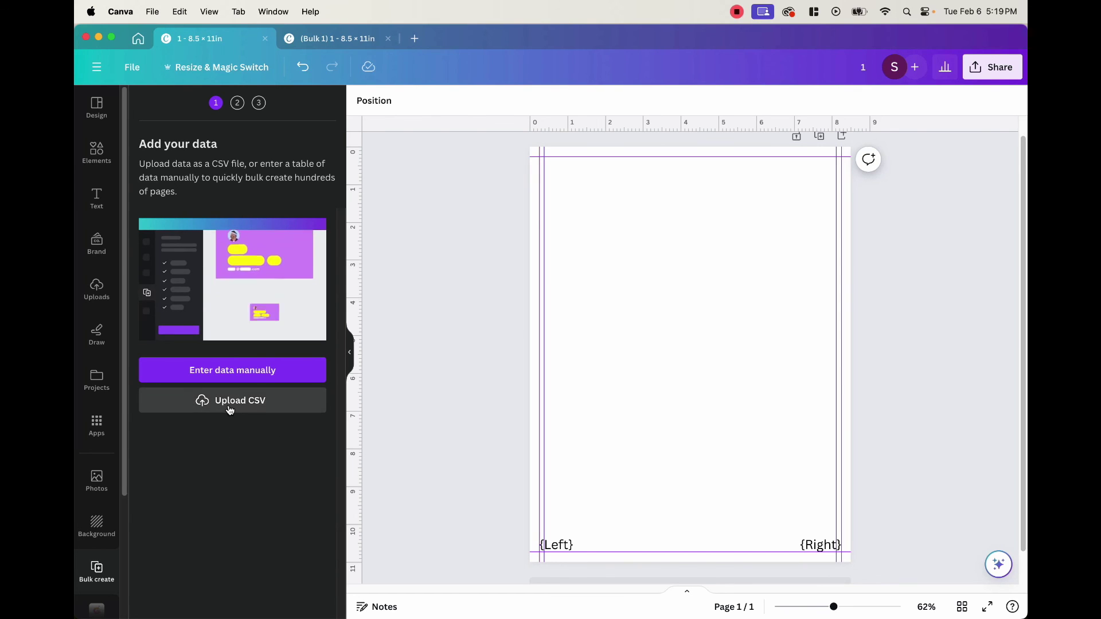
Switch to the Google Sheets spreadsheet and examine the Right and Left headers and the alternating numbers in columns A and B
key(super+Tab)
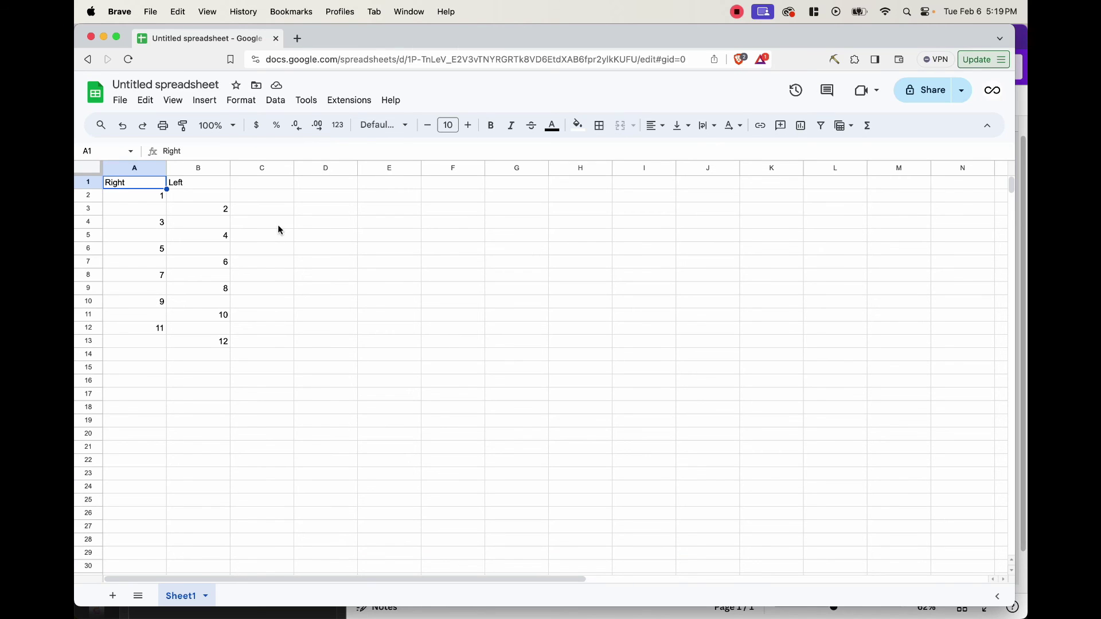
key(Right)
click(123, 187)
click(172, 187)
click(144, 183)
click(186, 189)
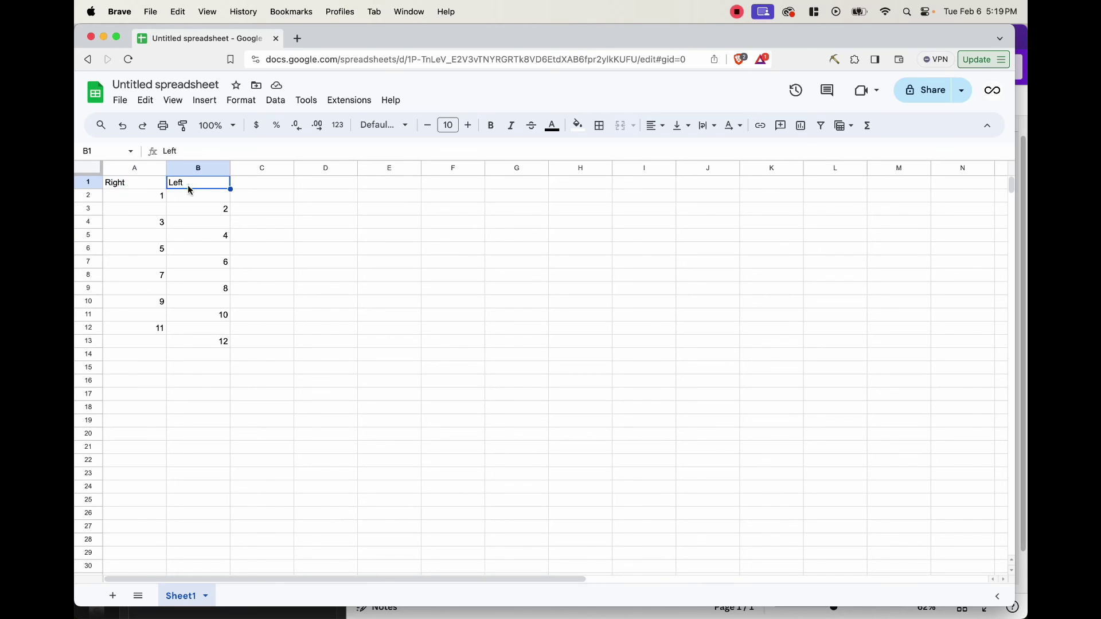
click(133, 192)
click(174, 213)
click(137, 302)
click(186, 340)
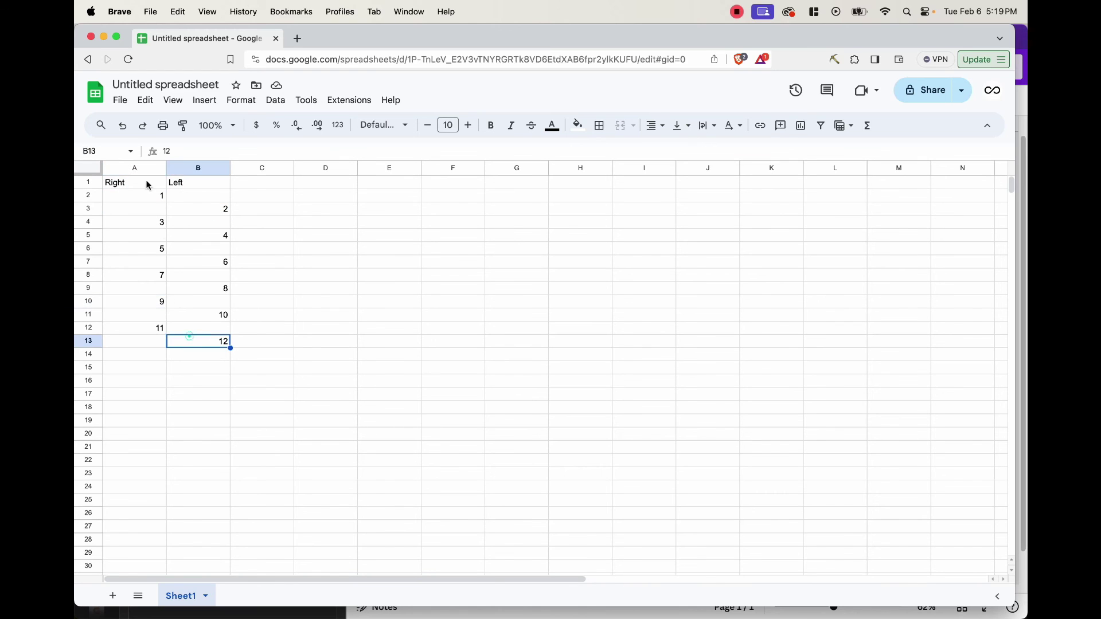
Download the sheet as a comma-separated values file named Untitled spreadsheet - Sheet1 in Downloads, and minimize the browser to return to Canva
click(120, 101)
mouse_move(169, 266)
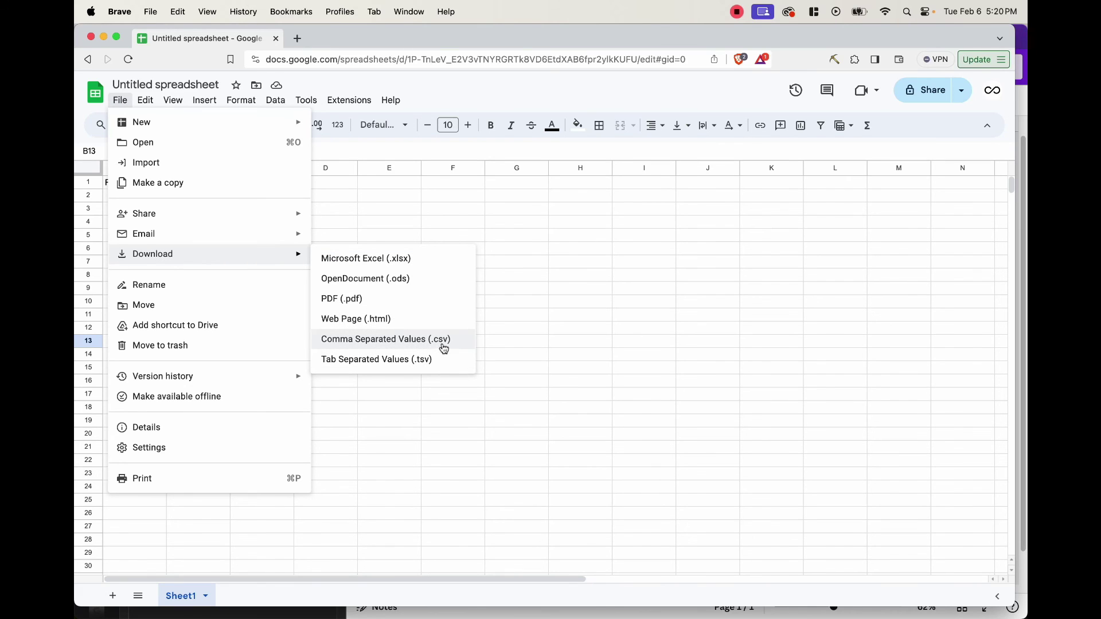
click(408, 346)
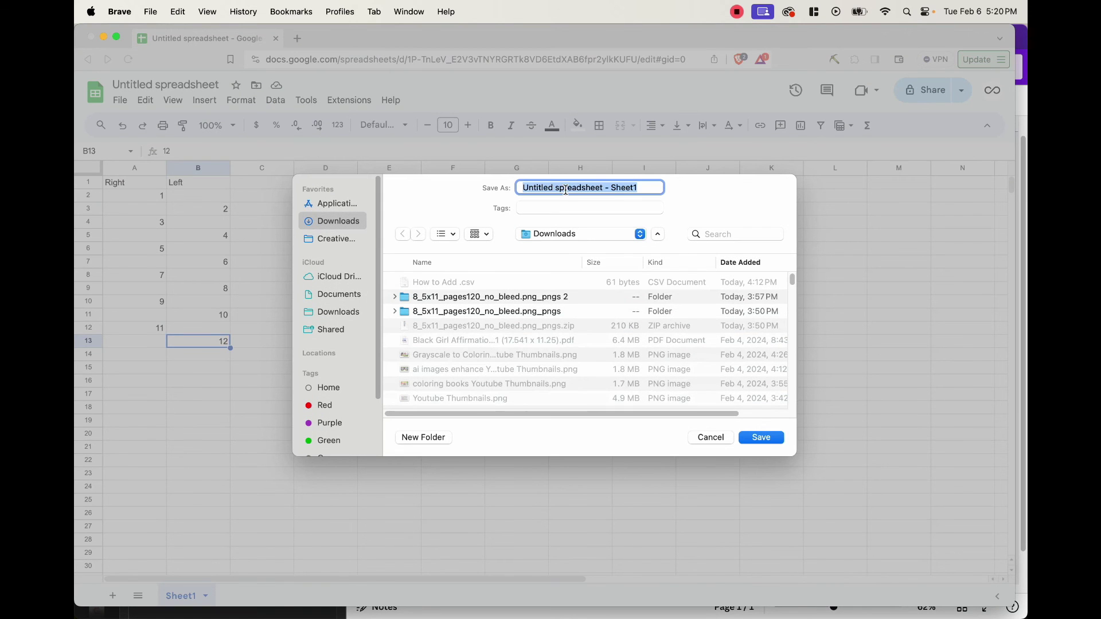
click(760, 437)
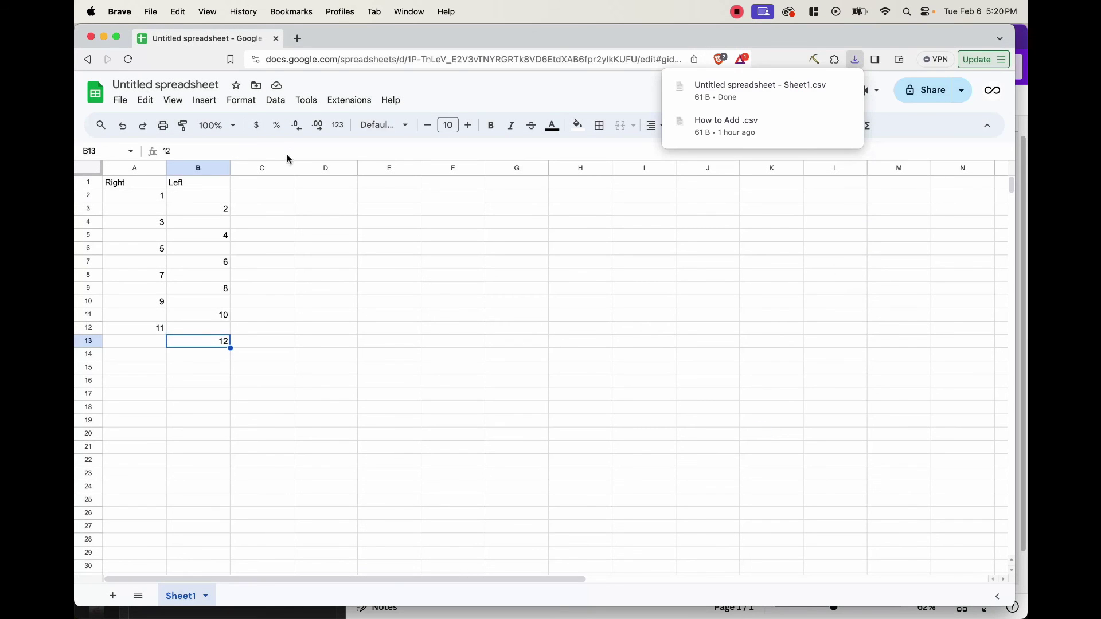
click(105, 37)
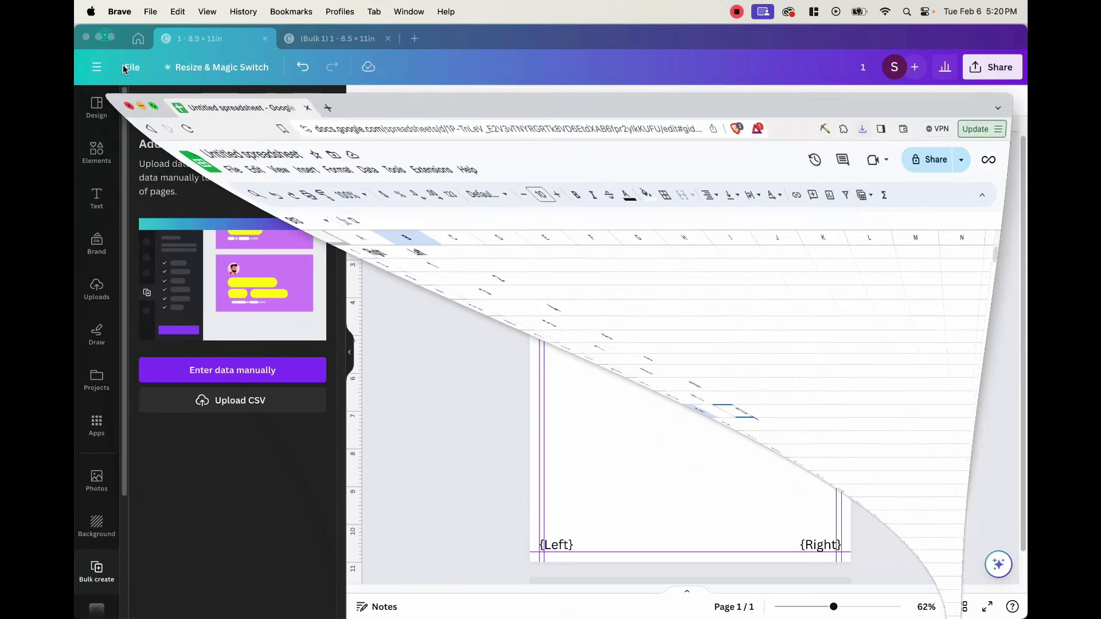
Upload Untitled spreadsheet - Sheet1.csv to Bulk create, keep the Left and Right fields connected, and generate the 12 designs
click(223, 404)
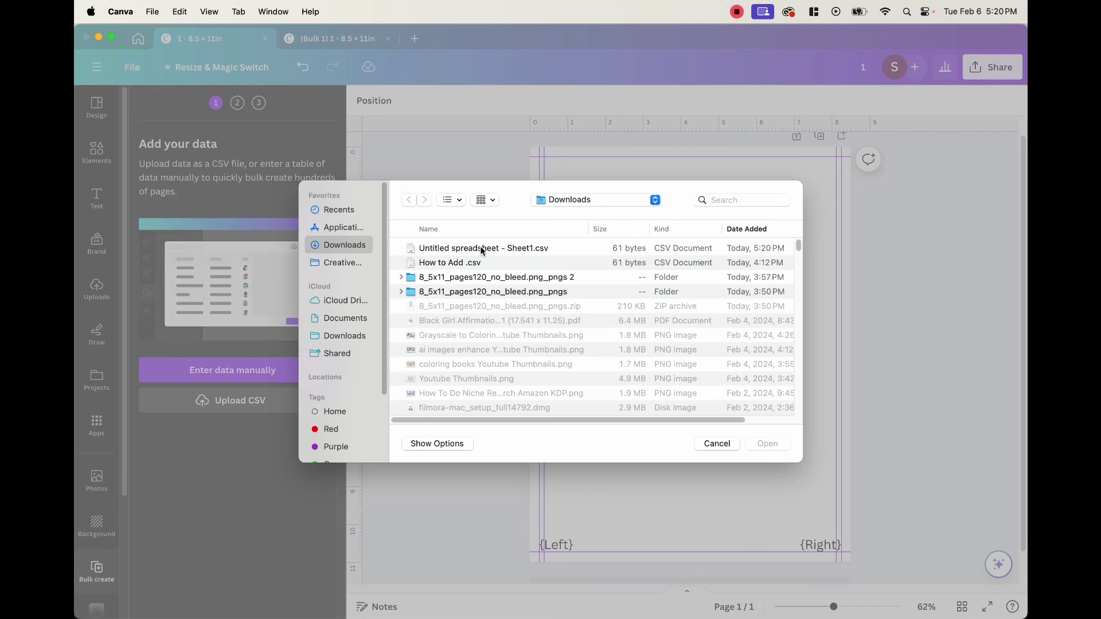
double_click(480, 250)
scroll(673, 310, down, 2)
click(233, 597)
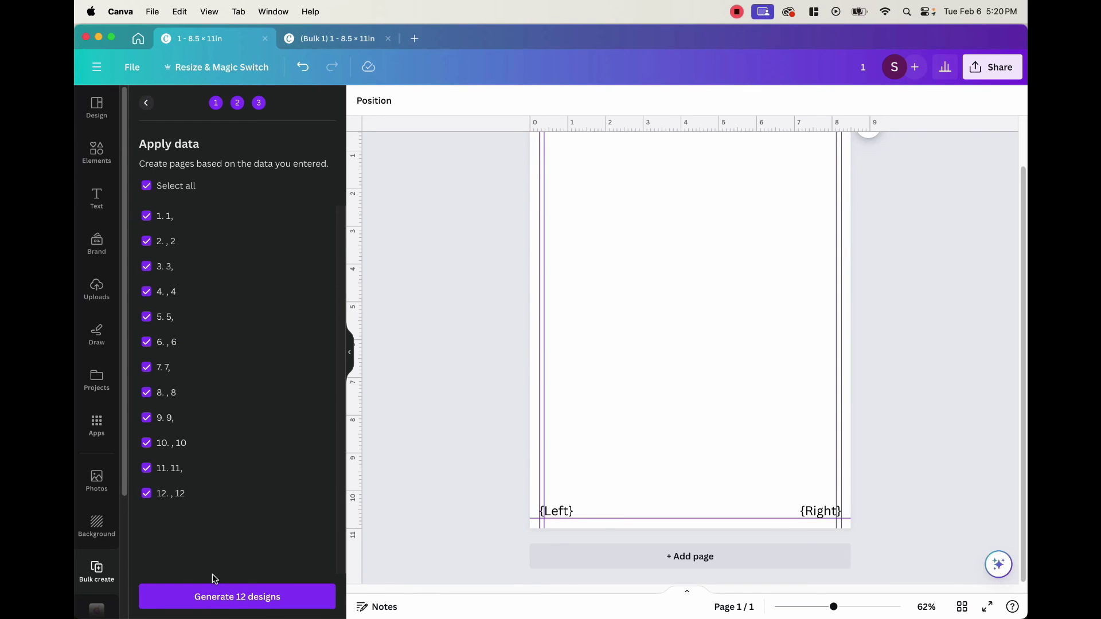
click(228, 599)
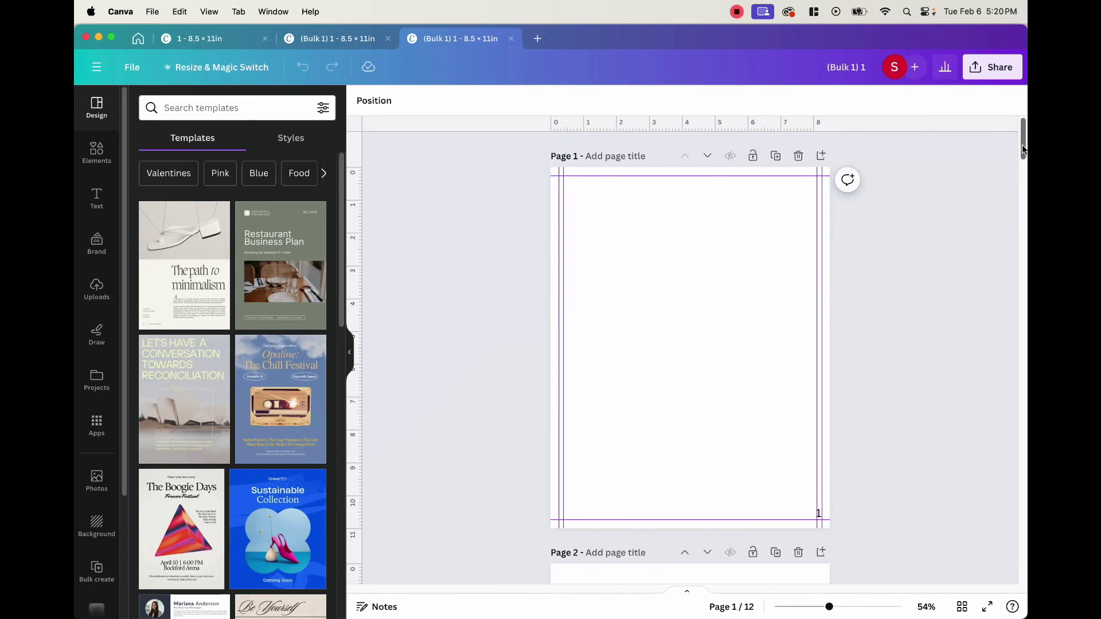
Look through the pages generated from the CSV and go back to the first bulk-created design
scroll(1023, 150, down, 4)
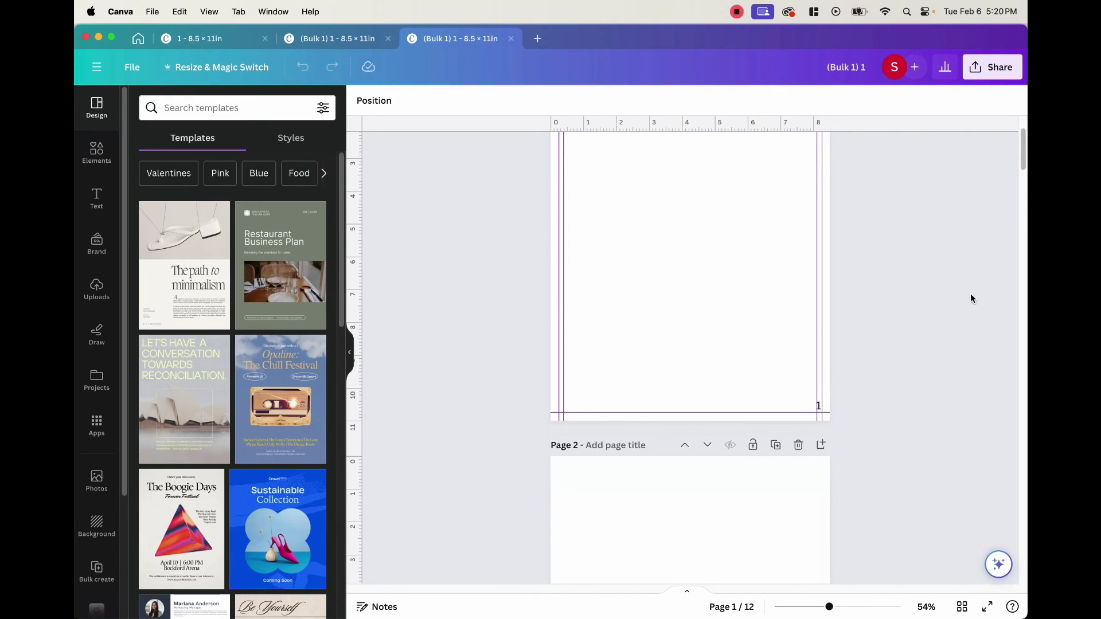
scroll(973, 299, down, 20)
drag(1017, 232, 1024, 362)
click(338, 38)
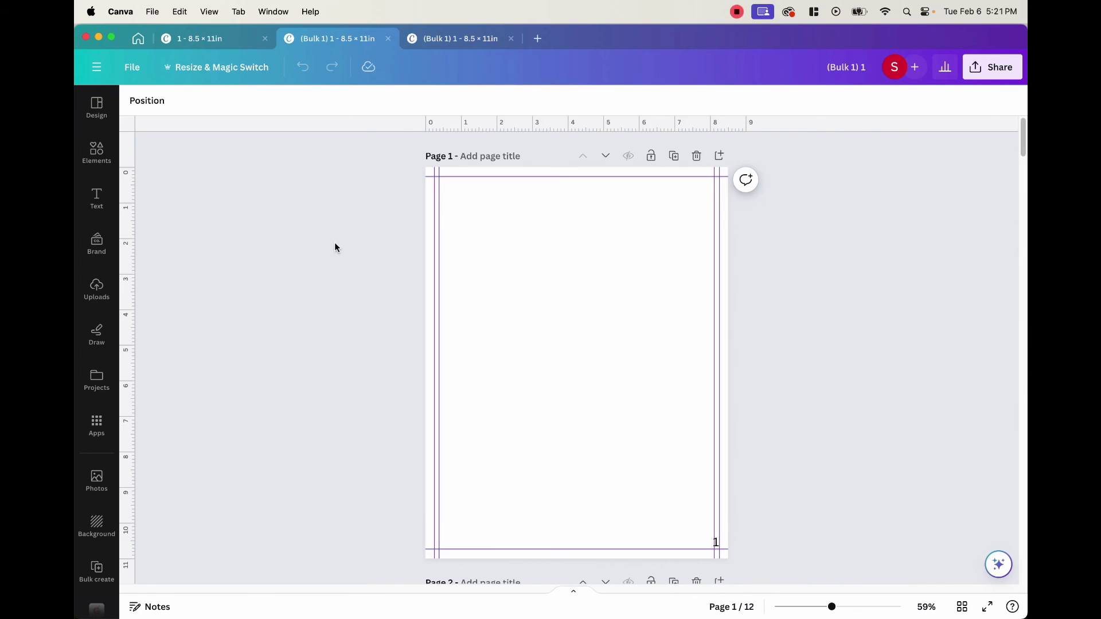